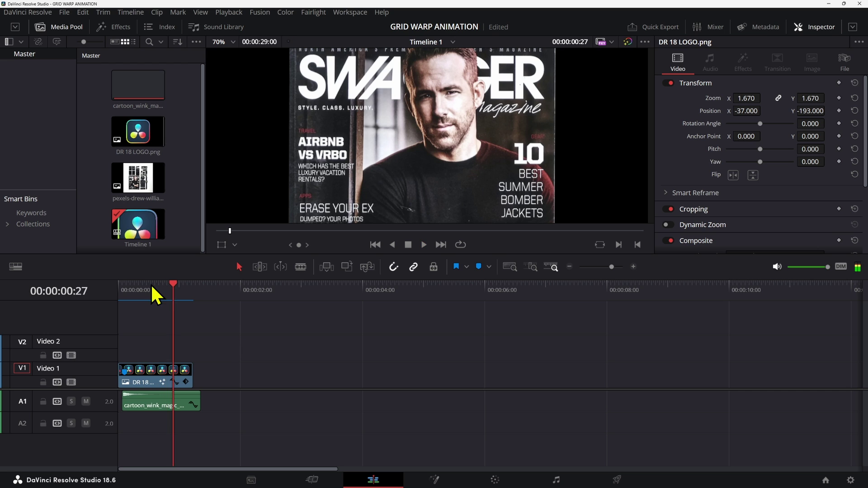
# - Place the pexels magazine photo on V1 after the logo and open it in Fusion
pyautogui.moveTo(150, 283); pyautogui.dragTo(114, 303)
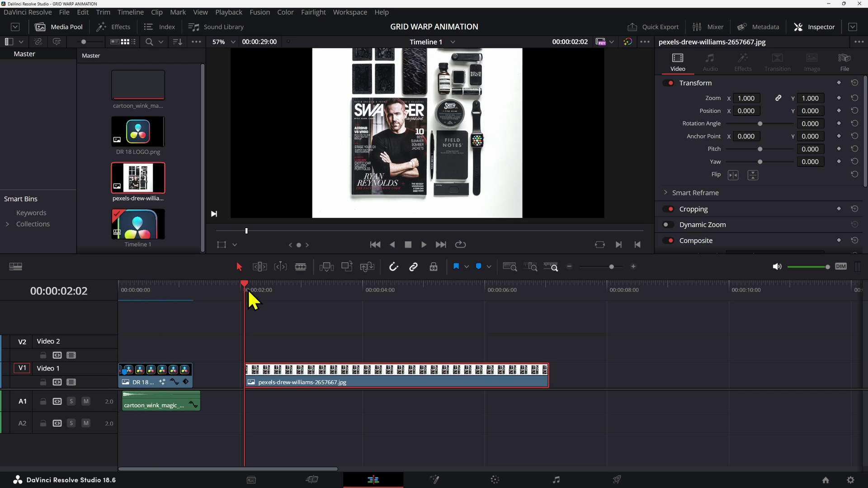
pyautogui.moveTo(247, 288); pyautogui.dragTo(266, 292)
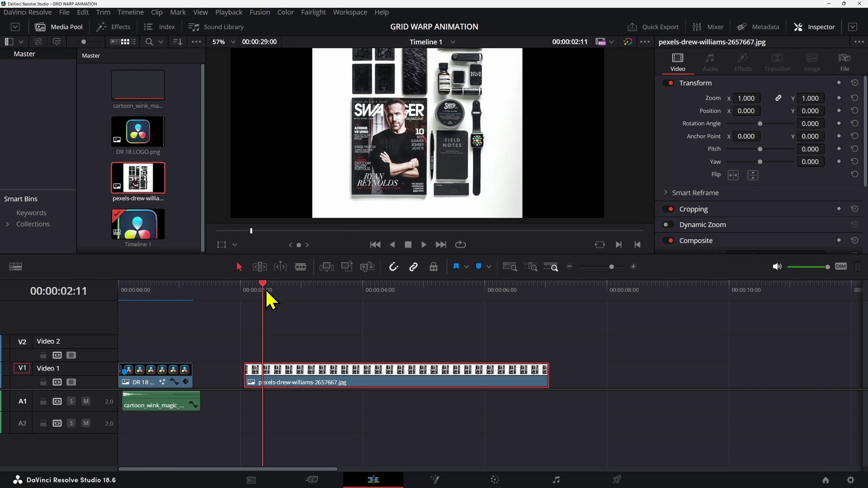
pyautogui.click(434, 480)
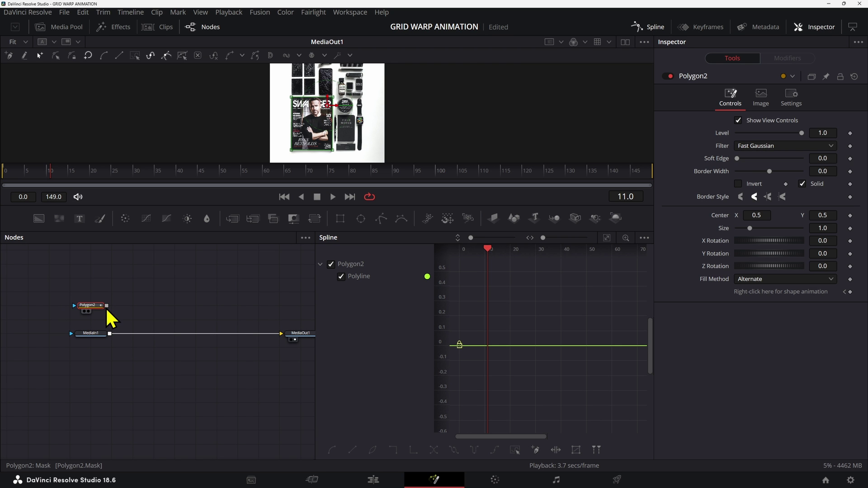
# - Connect Polygon2 to MediaIn1's mask input so only the magazine cover remains visible
pyautogui.moveTo(105, 306); pyautogui.dragTo(97, 341)
pyautogui.scroll(5, 764, 142)
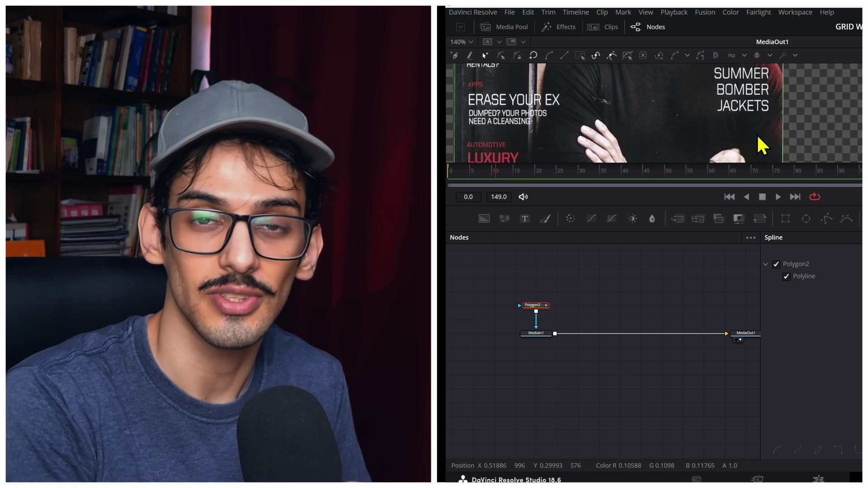
pyautogui.scroll(-4, 765, 142)
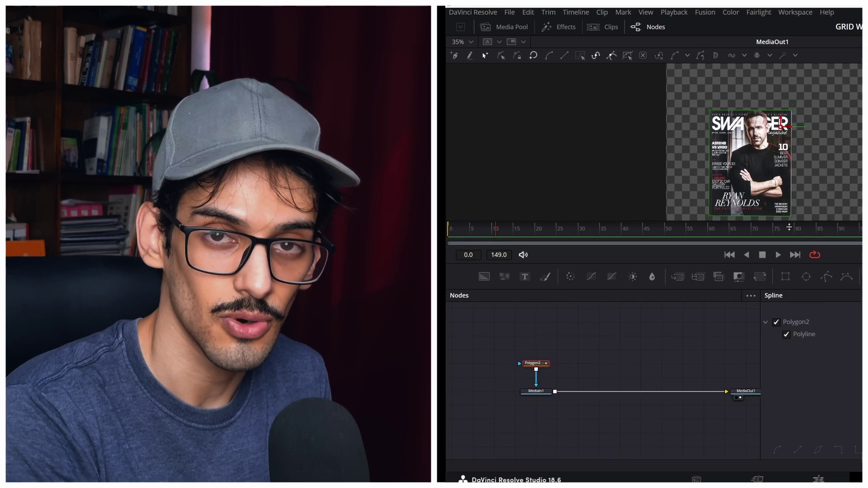
pyautogui.scroll(3, 774, 150)
pyautogui.scroll(-3, 775, 149)
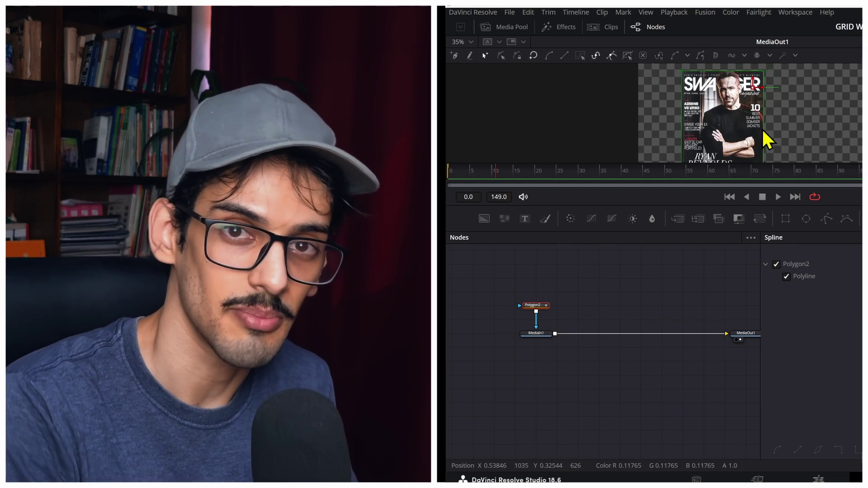
pyautogui.moveTo(792, 164); pyautogui.dragTo(791, 227)
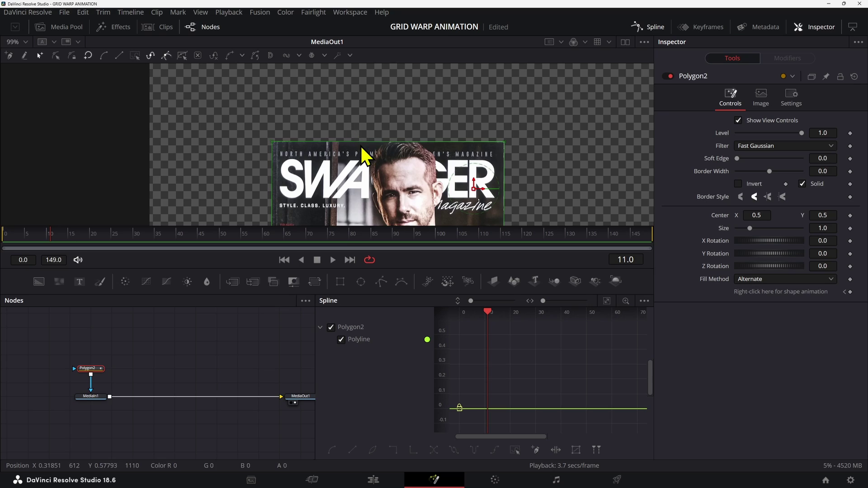
pyautogui.scroll(5, 351, 161)
pyautogui.scroll(-5, 351, 162)
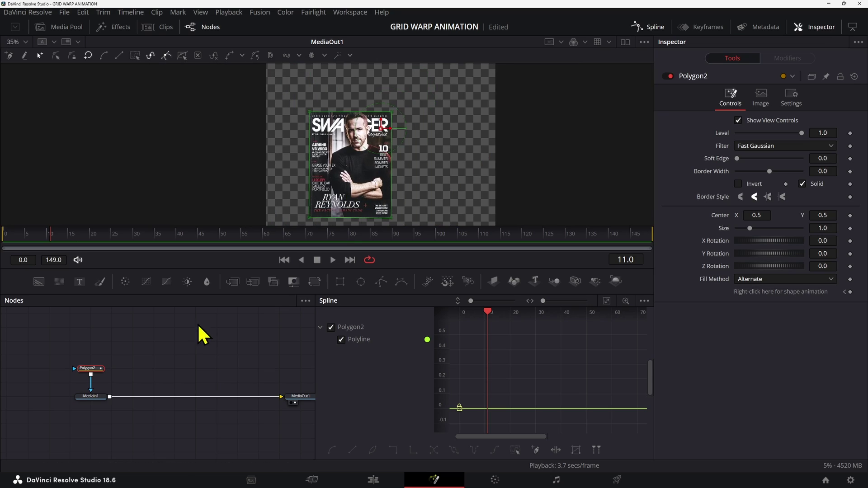
# - Add a Grid Warp after MediaIn1 and set its Magnet Type to Selected
pyautogui.click(96, 400)
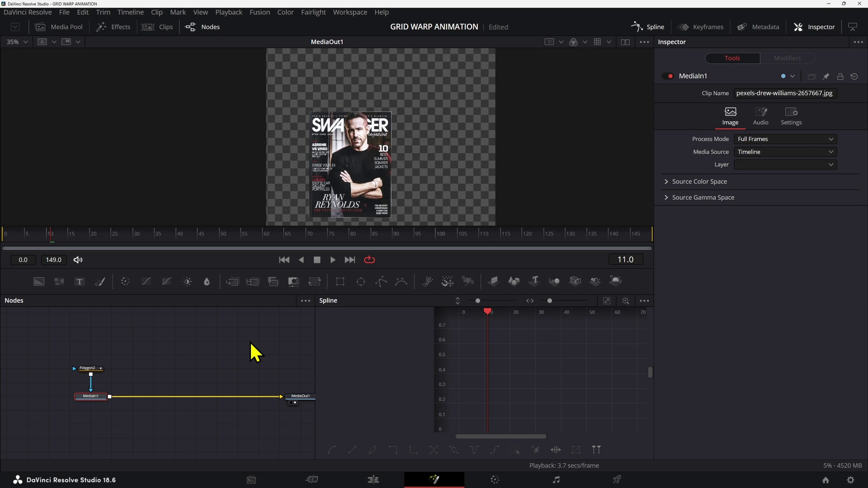
pyautogui.hotkey('shift', 'space')
pyautogui.write('GRI')
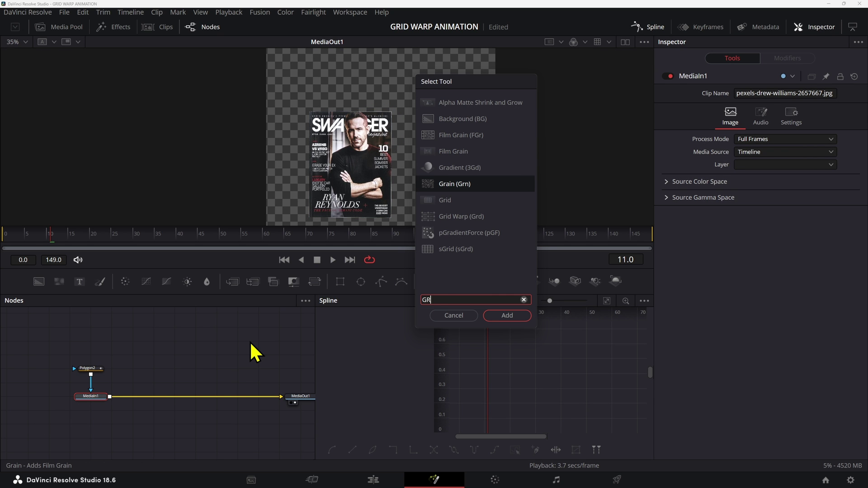
pyautogui.write('D')
pyautogui.press('Return')
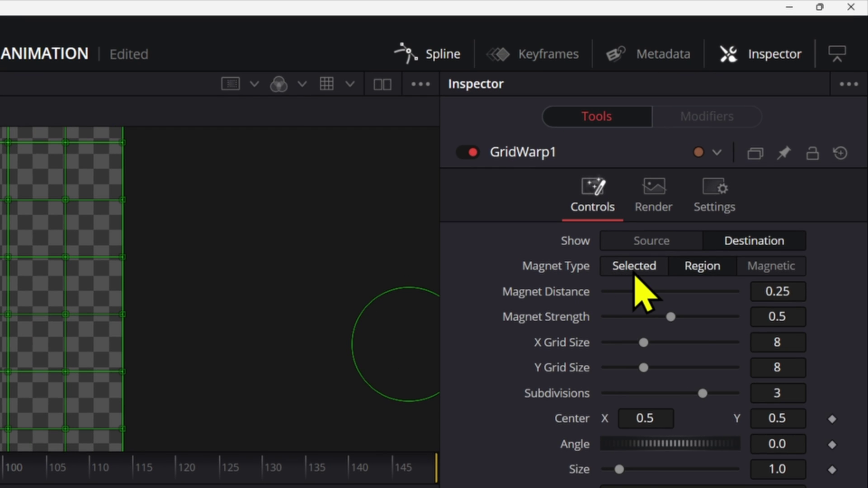
pyautogui.click(631, 271)
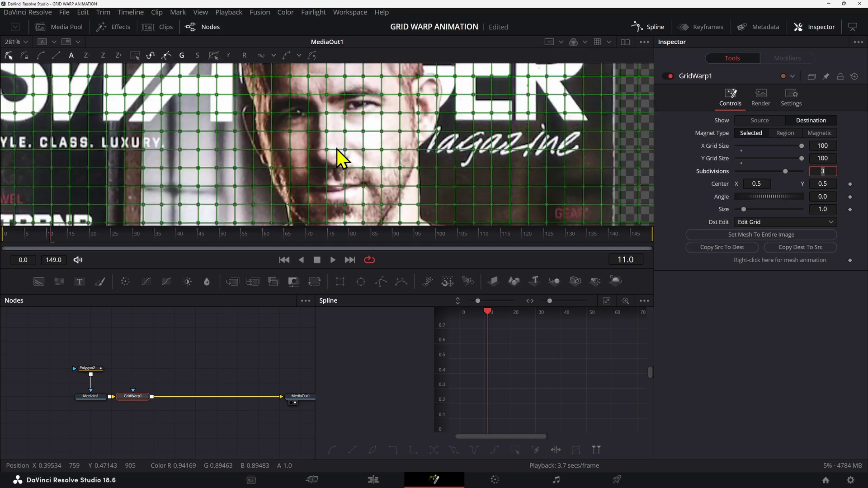
pyautogui.scroll(7, 355, 174)
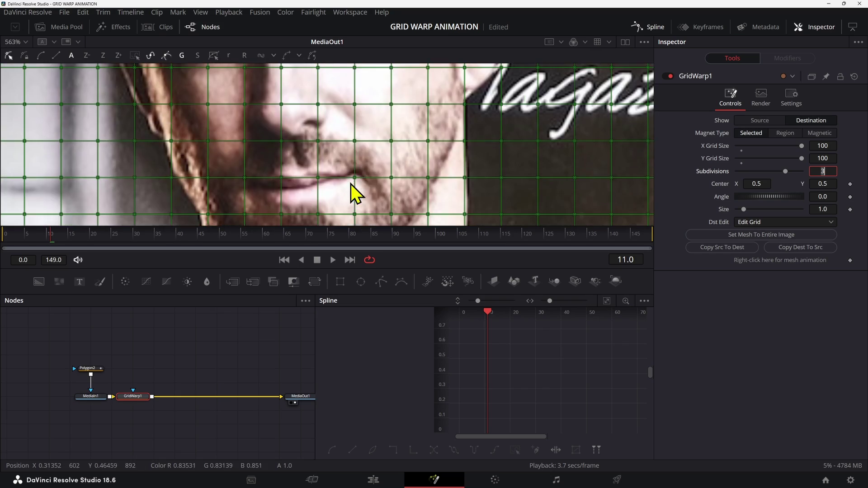
# - Set the Grid Warp's X and Y Grid Size to 100
pyautogui.click(819, 146)
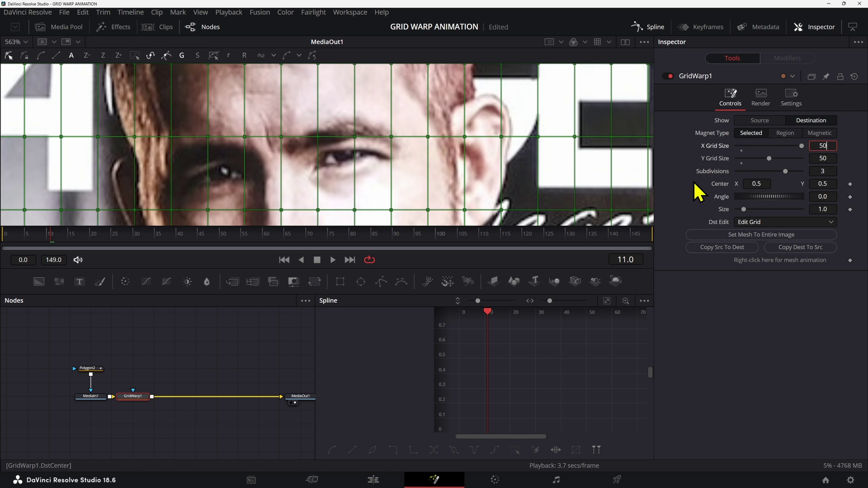
pyautogui.write('50')
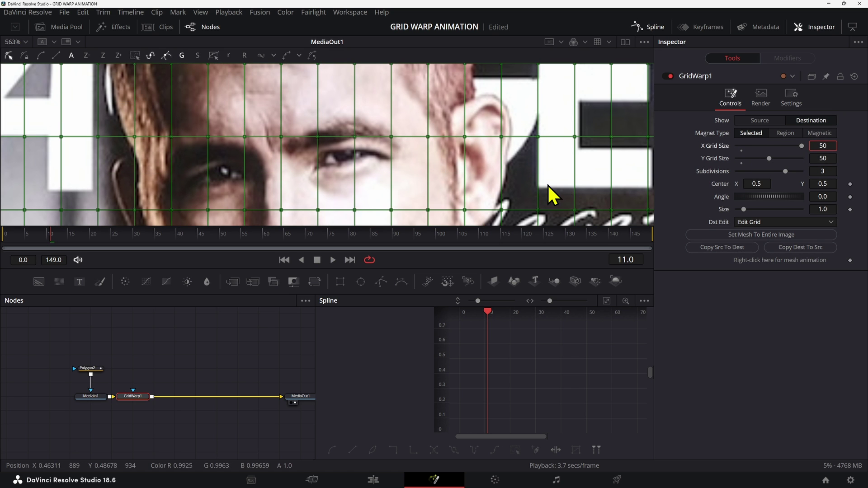
pyautogui.press('Tab')
pyautogui.scroll(-7, 369, 146)
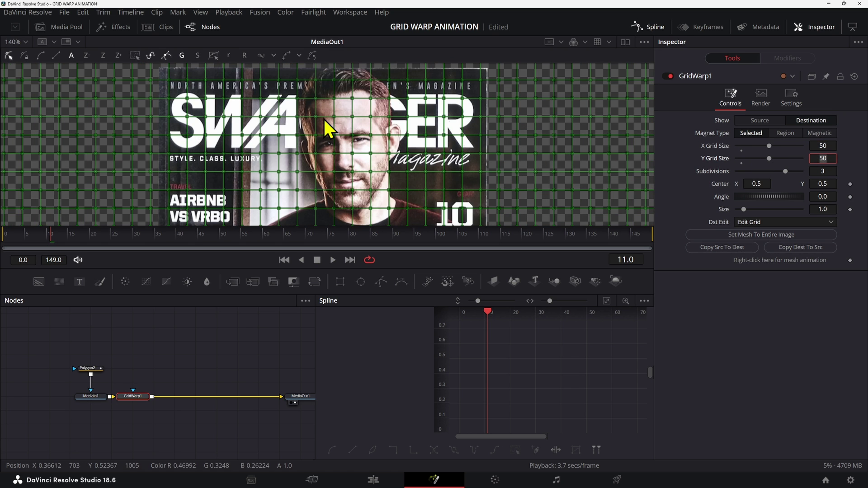
pyautogui.scroll(-4, 325, 120)
pyautogui.scroll(4, 330, 124)
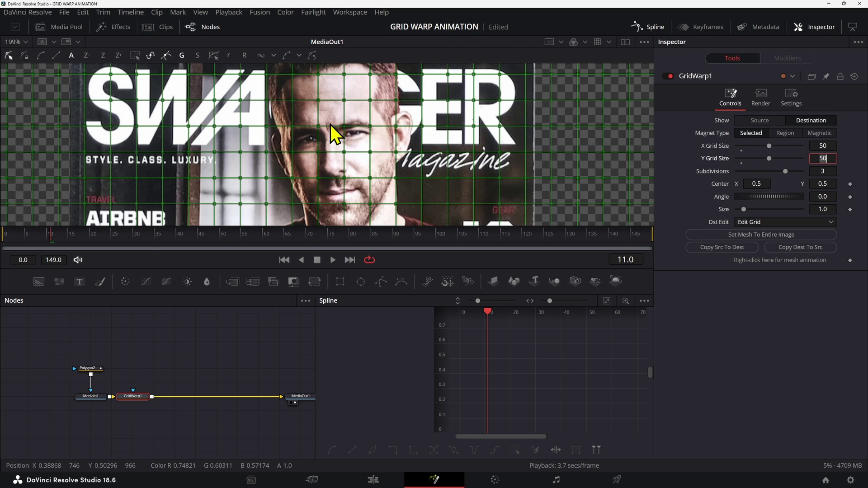
pyautogui.click(95, 397)
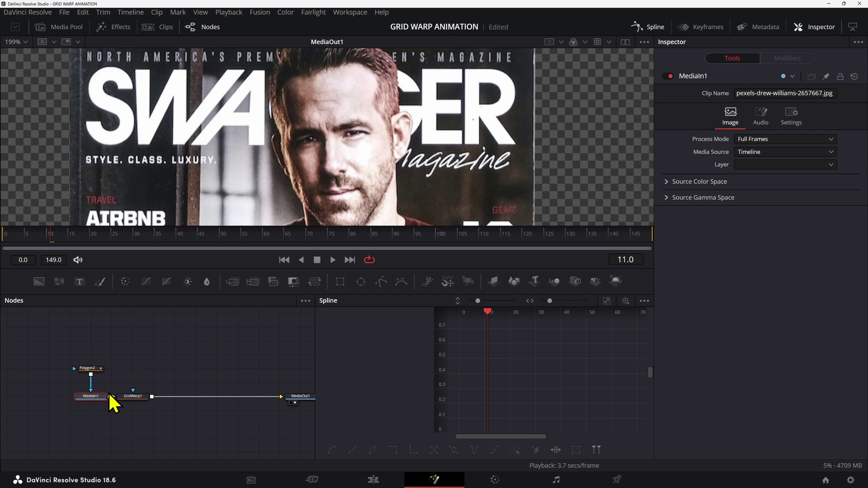
pyautogui.click(133, 400)
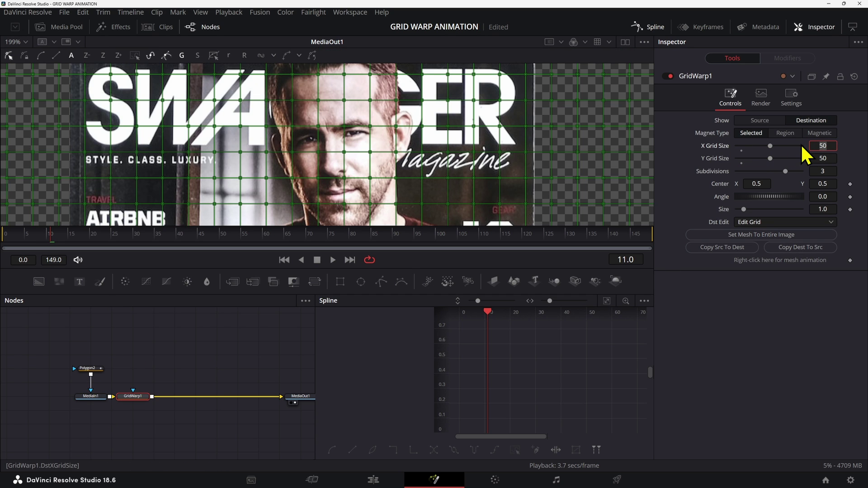
pyautogui.write('100')
pyautogui.press('Tab')
pyautogui.write('10')
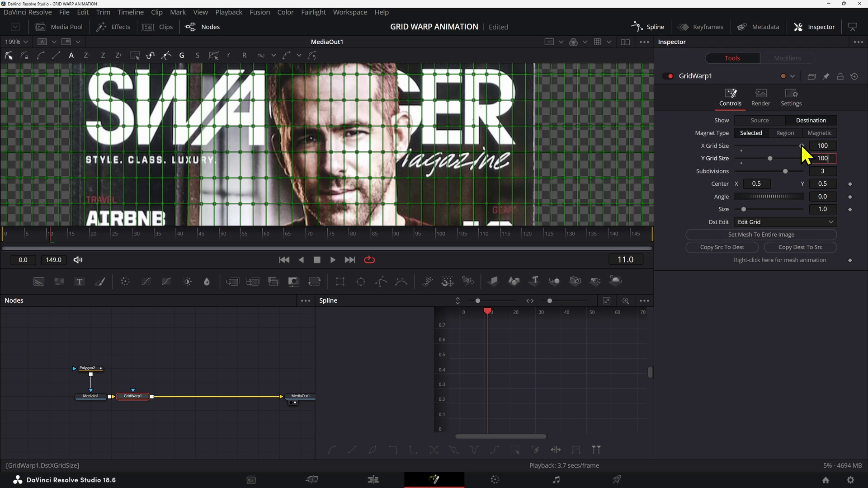
pyautogui.write('0')
pyautogui.press('Tab')
# - Set a starting Dst Grid Change keyframe and pull the eyebrow grid points down over the eye
pyautogui.scroll(4, 379, 132)
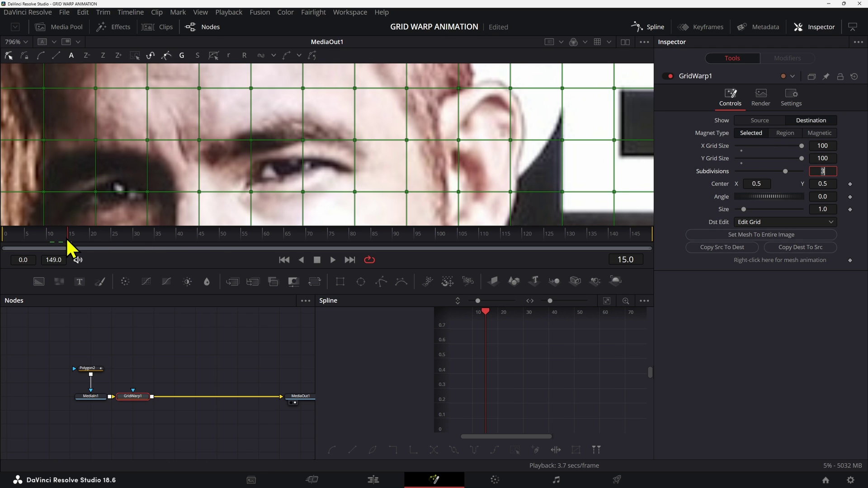
pyautogui.click(851, 261)
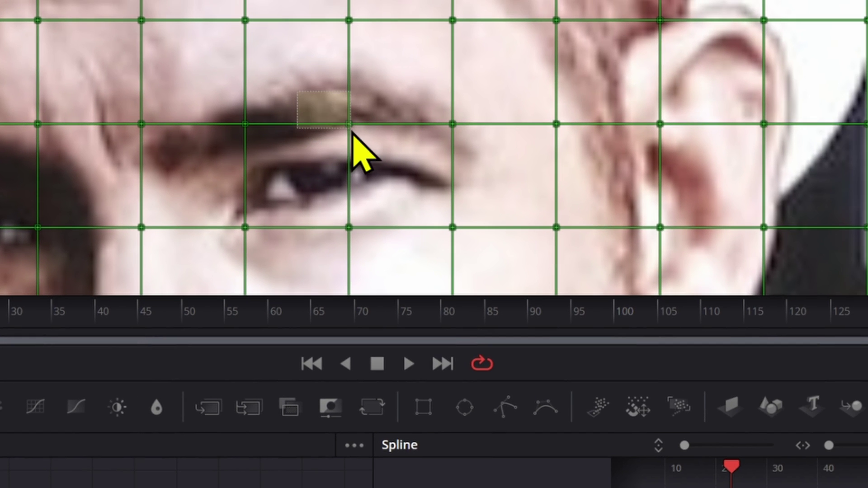
pyautogui.click(606, 36)
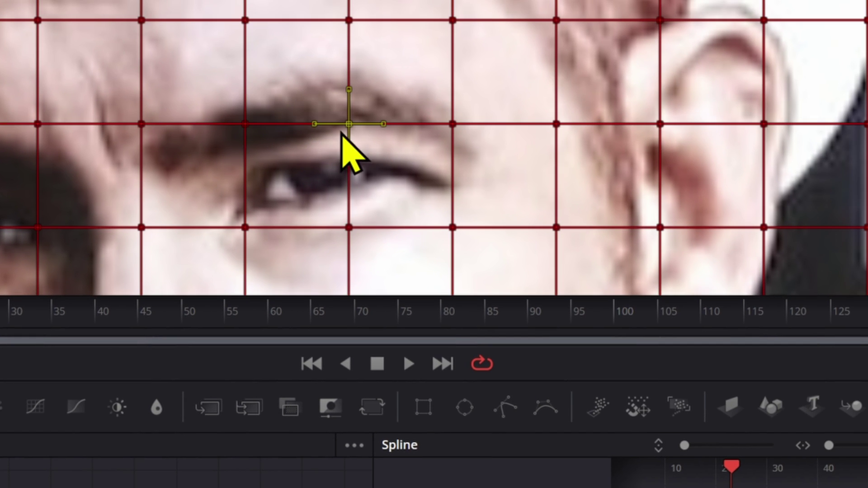
pyautogui.moveTo(351, 127); pyautogui.dragTo(349, 146)
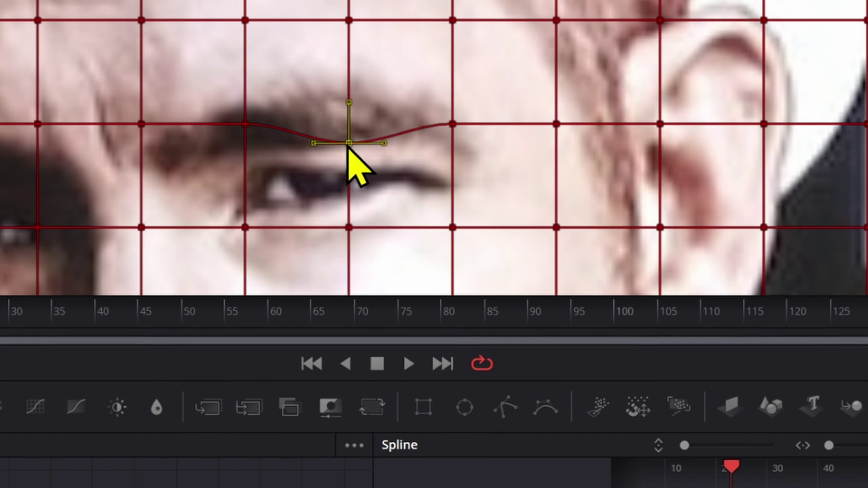
pyautogui.moveTo(246, 124); pyautogui.dragTo(268, 150)
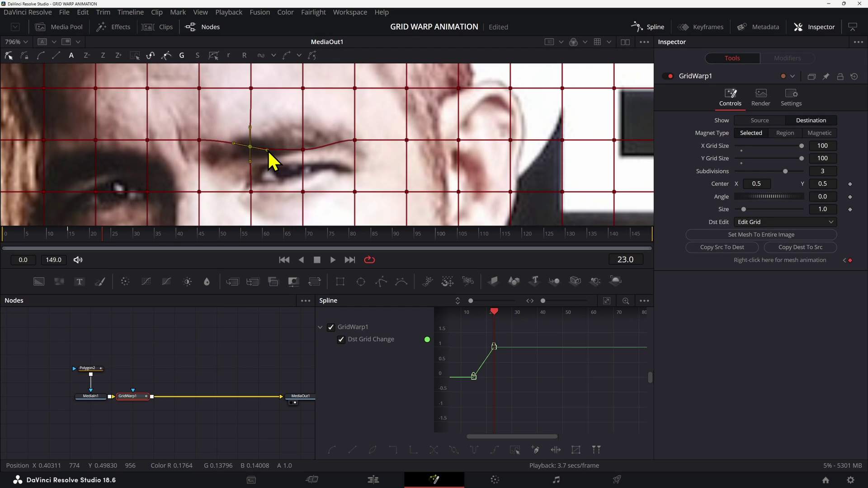
# - Reshape the grid points below the eye and along the brow to squint it shut at frame 23
pyautogui.click(354, 142)
pyautogui.click(303, 150)
pyautogui.moveTo(305, 156); pyautogui.dragTo(304, 156)
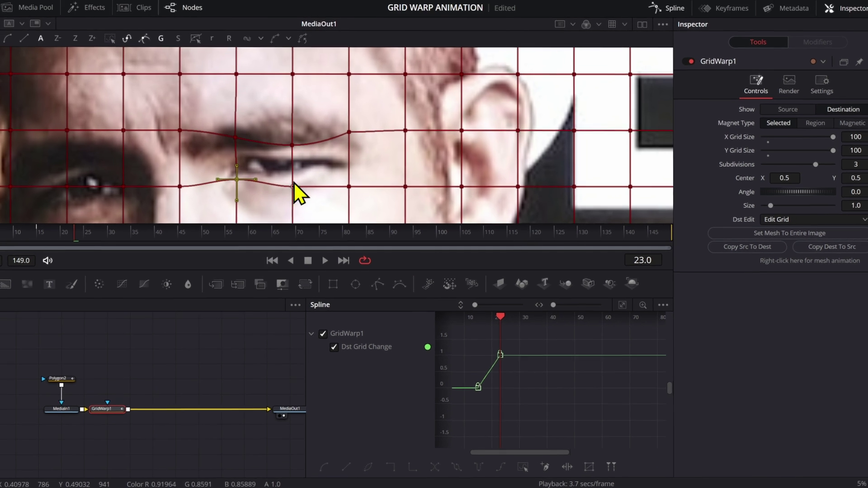
pyautogui.moveTo(301, 193); pyautogui.dragTo(296, 179)
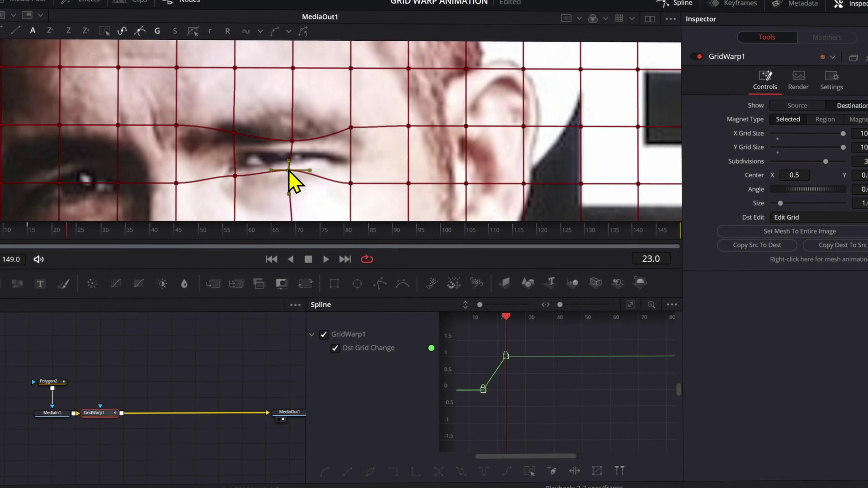
pyautogui.click(352, 183)
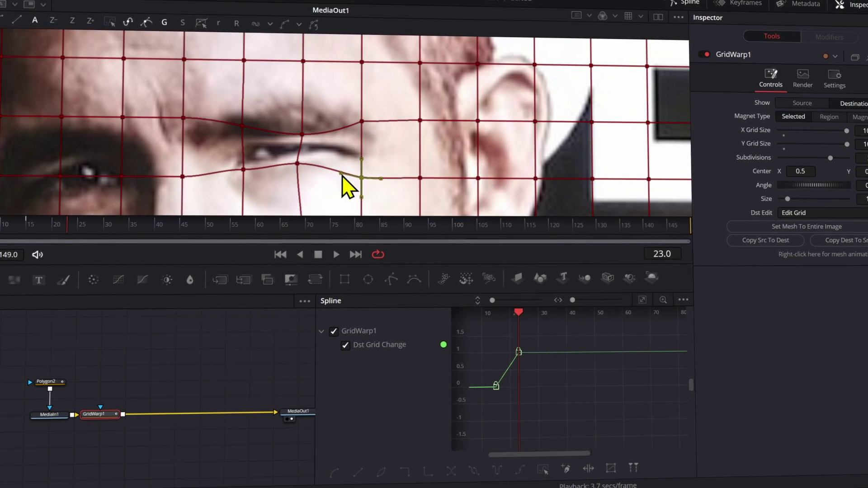
pyautogui.moveTo(241, 127); pyautogui.dragTo(243, 135)
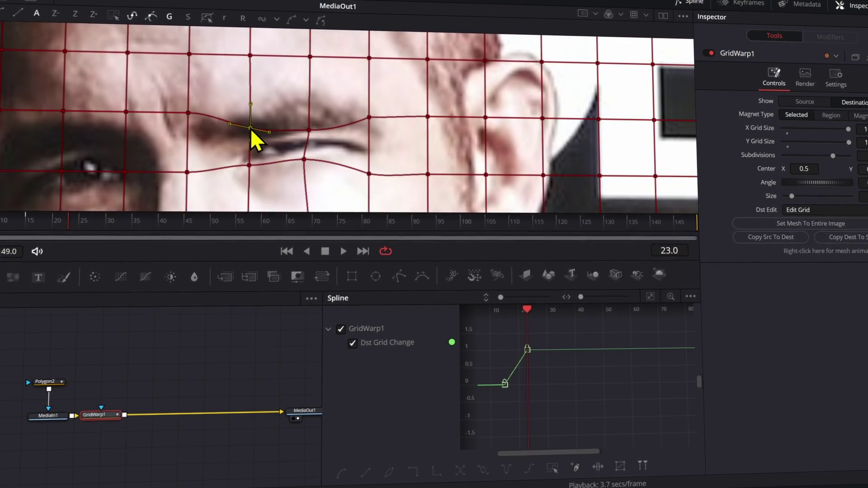
pyautogui.click(248, 166)
pyautogui.click(255, 162)
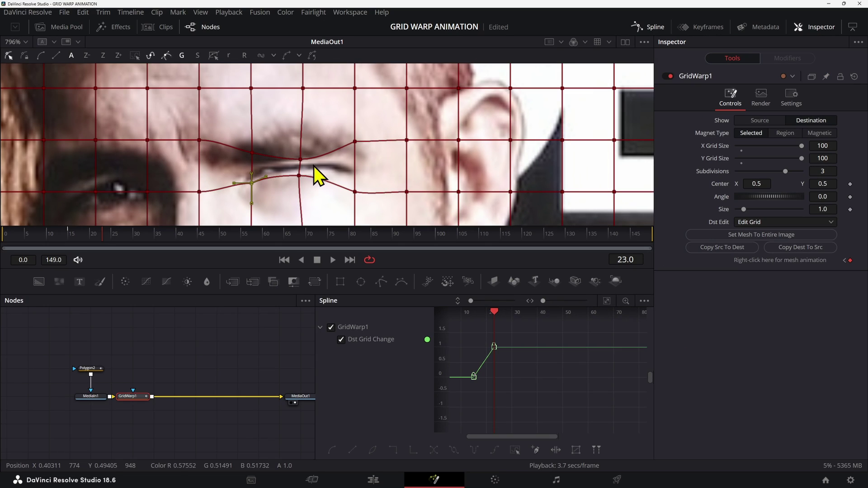
pyautogui.click(302, 161)
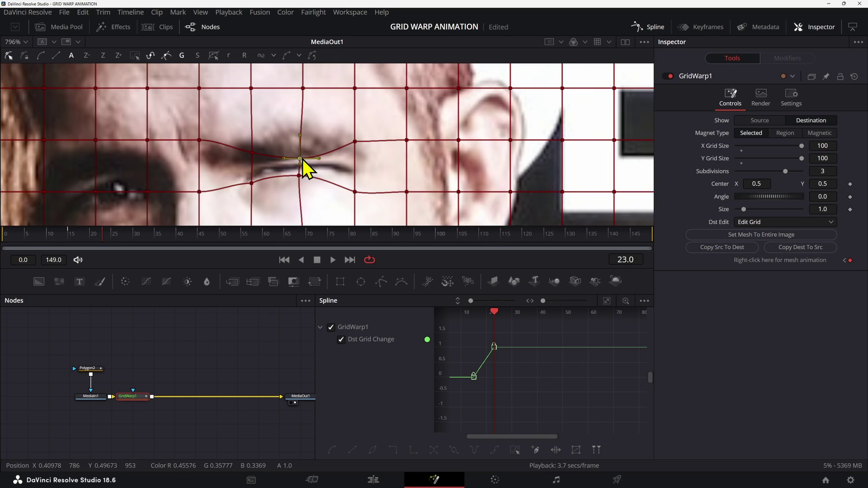
pyautogui.scroll(-3, 302, 159)
pyautogui.scroll(5, 284, 154)
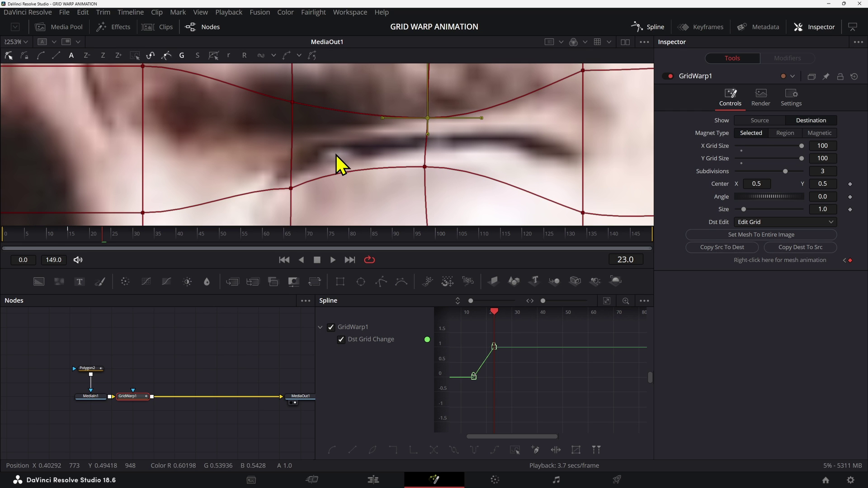
# - Scrub ahead for the frame-35 reopening keyframe, then back to frame 15 to review the wink
pyautogui.scroll(-4, 335, 155)
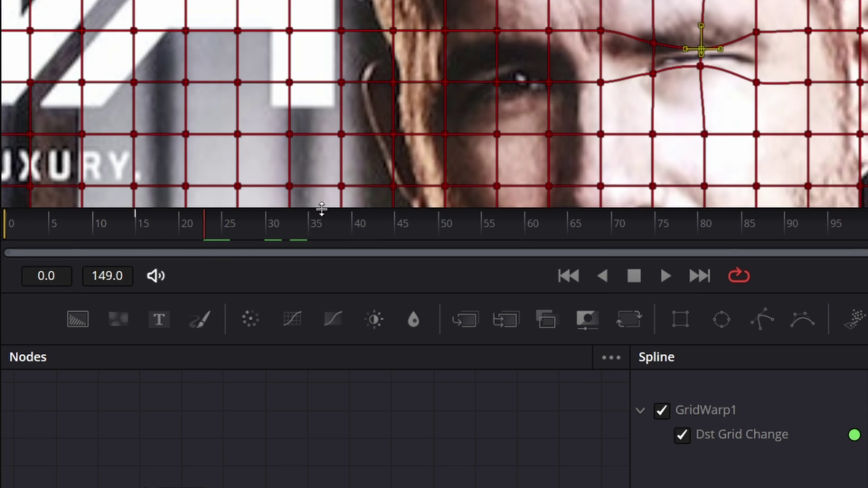
pyautogui.moveTo(143, 228); pyautogui.dragTo(208, 229)
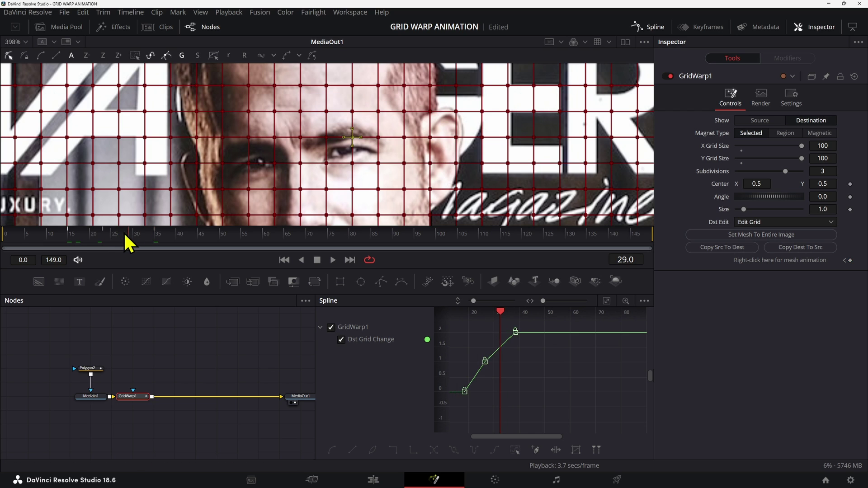
pyautogui.moveTo(123, 232); pyautogui.dragTo(70, 239)
# - Play back the wink with the grid hidden, then reselect GridWarp1
pyautogui.click(161, 340)
pyautogui.press('space')
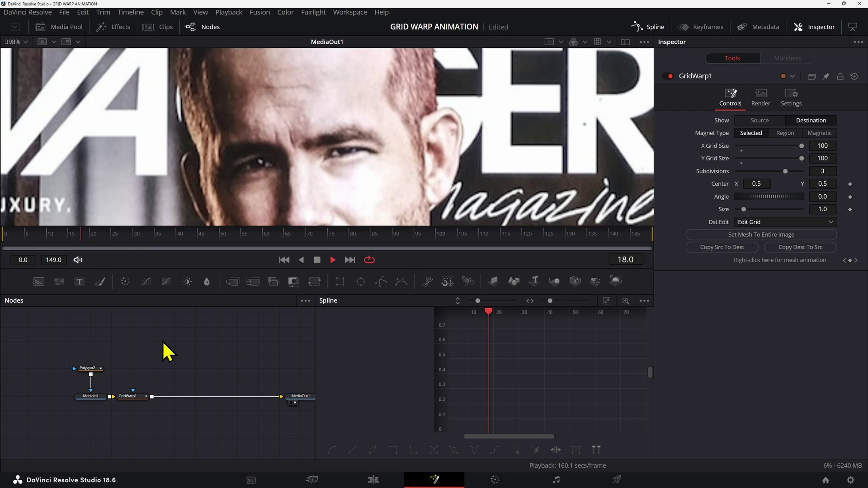
pyautogui.click(129, 397)
pyautogui.press('space')
# - At frame 23, raise the lower-eyelid grid point so the eye closes further
pyautogui.click(105, 240)
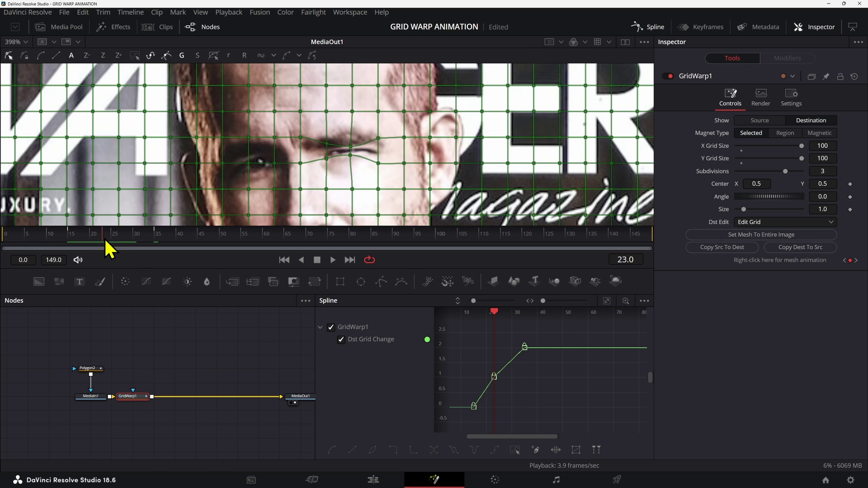
pyautogui.scroll(1, 334, 165)
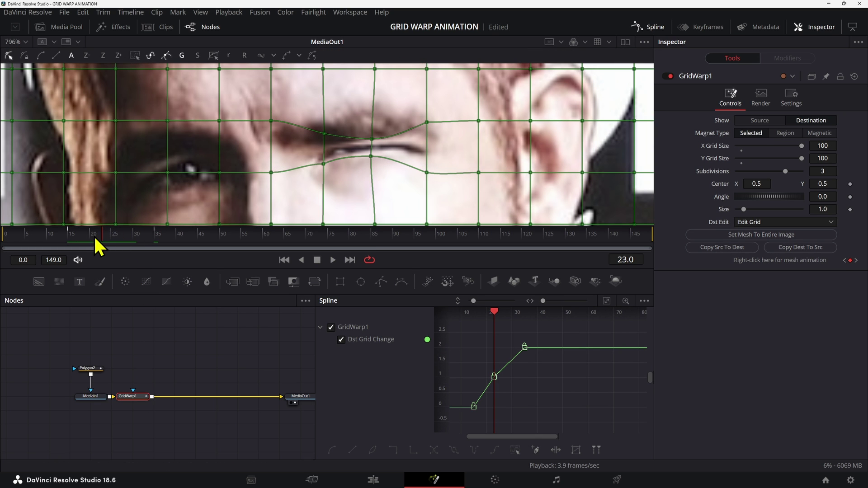
pyautogui.scroll(3, 323, 166)
pyautogui.click(324, 163)
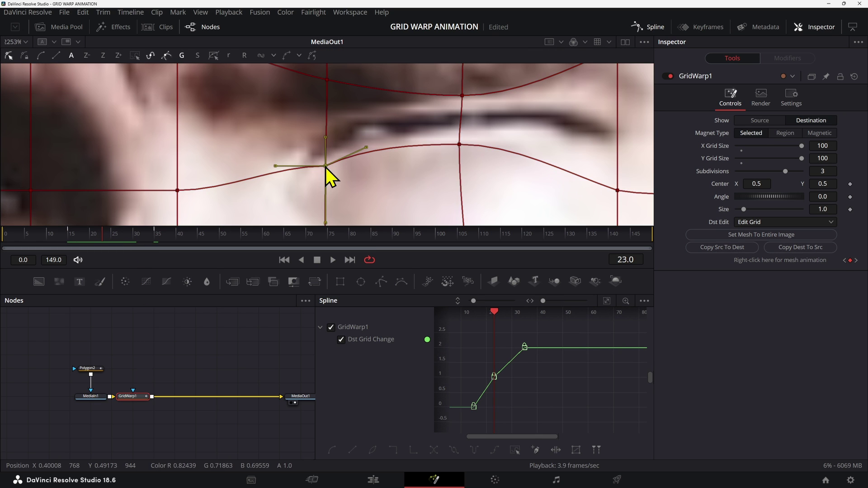
pyautogui.scroll(-1, 326, 164)
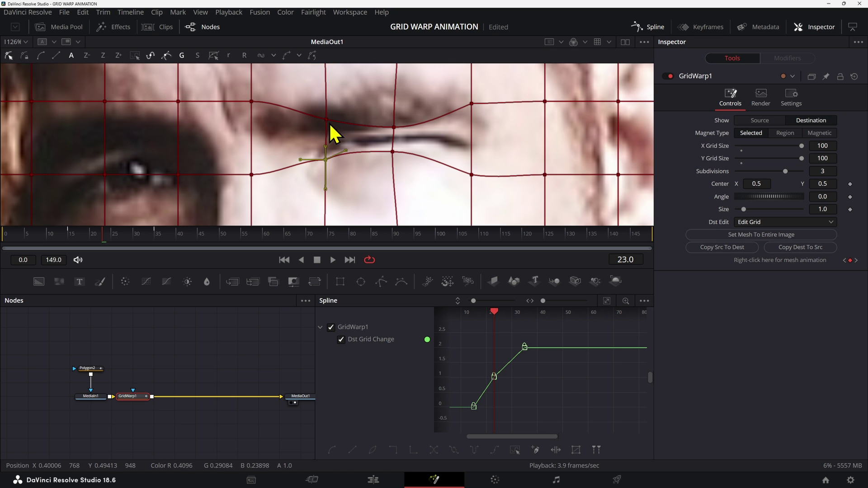
pyautogui.click(327, 122)
pyautogui.moveTo(392, 152); pyautogui.dragTo(394, 149)
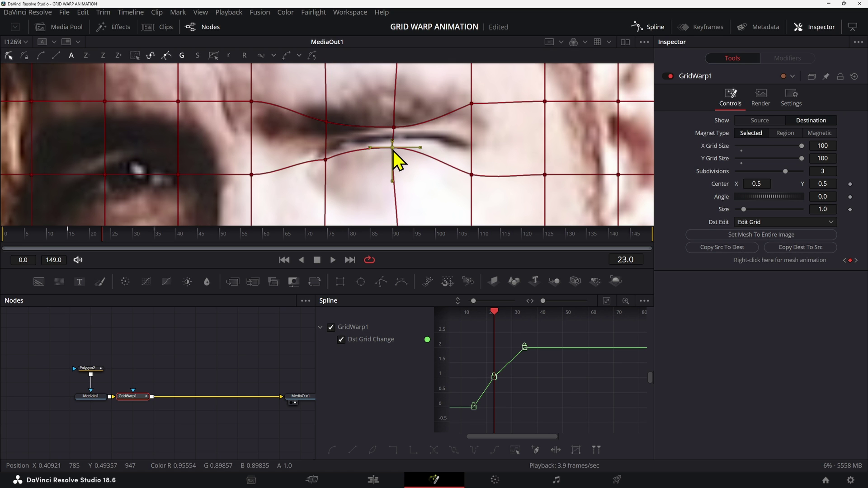
pyautogui.hotkey('ctrl', 'f')
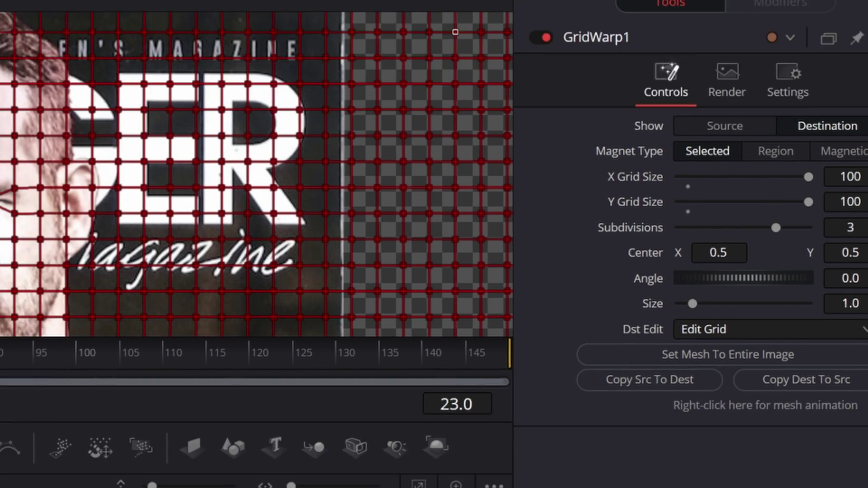
# - Smooth and flatten the three Dst Grid Change keyframes with Ease In 74.7 and Ease Out 77.0
pyautogui.moveTo(559, 169); pyautogui.dragTo(376, 382)
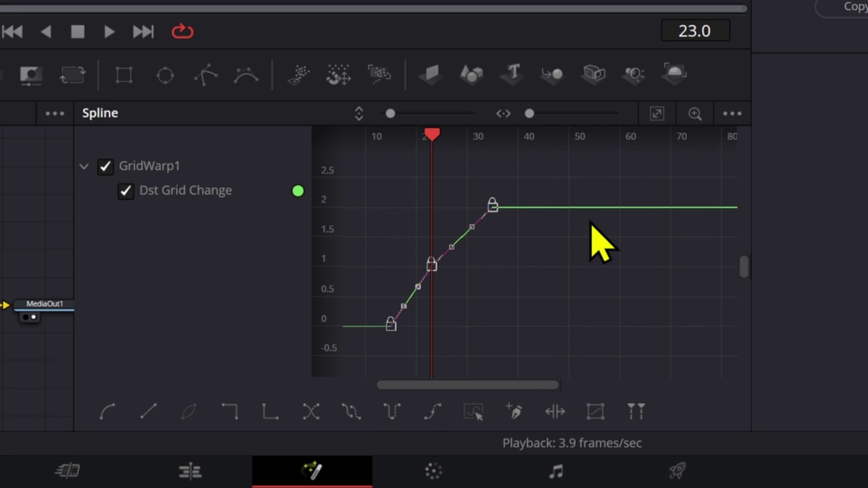
pyautogui.press('s')
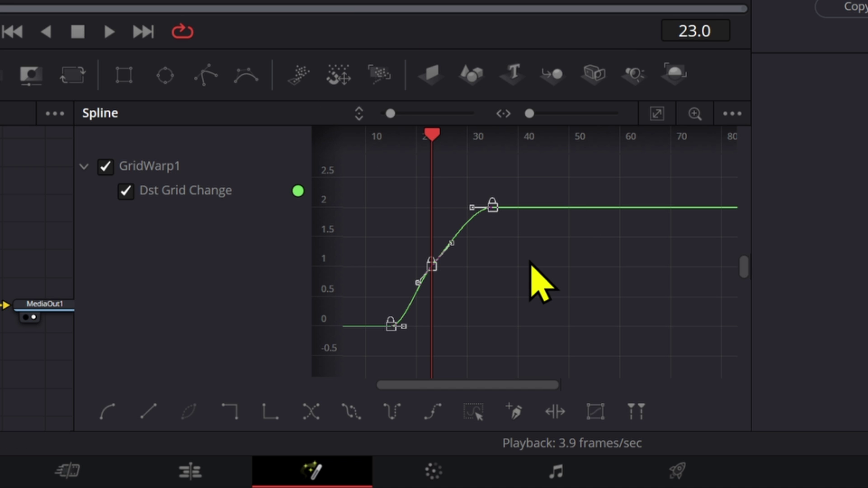
pyautogui.press('f')
pyautogui.press('t')
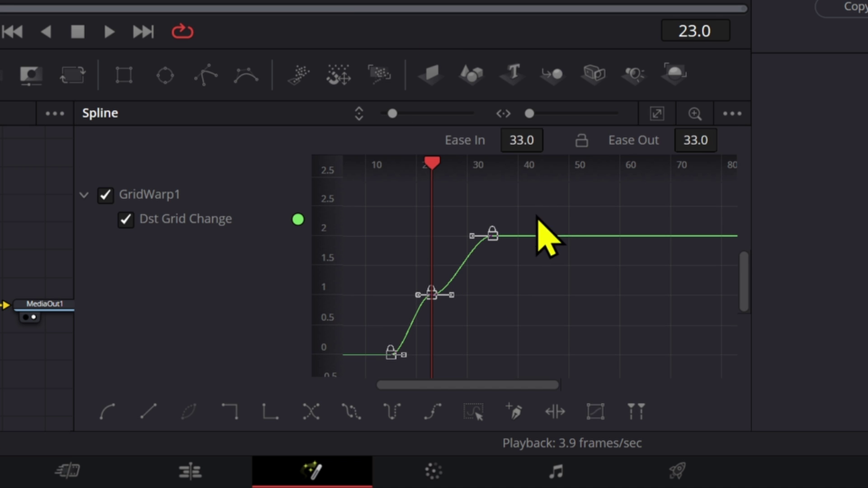
pyautogui.moveTo(533, 146); pyautogui.dragTo(549, 137)
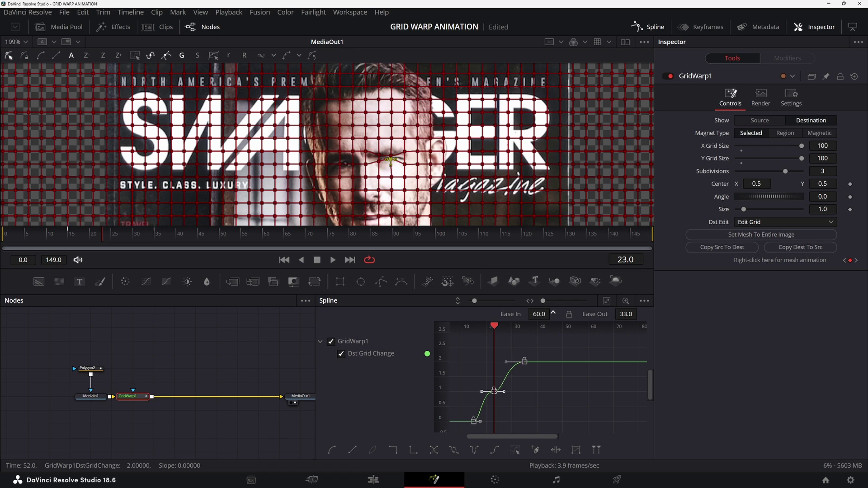
pyautogui.moveTo(552, 312); pyautogui.dragTo(596, 333)
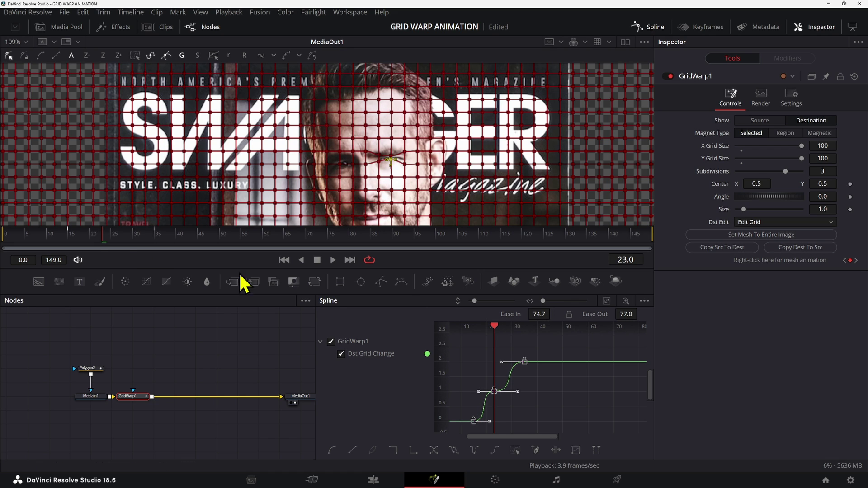
# - Play the eased wink from frame 15 with the grid hidden
pyautogui.click(71, 244)
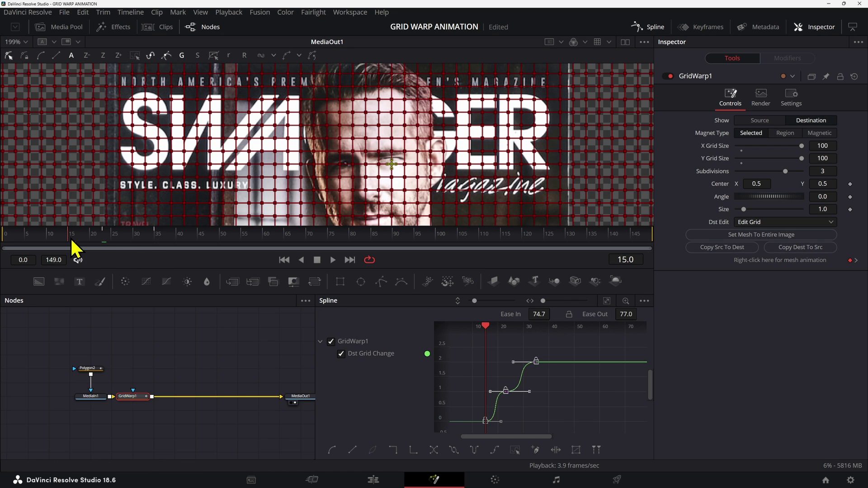
pyautogui.click(224, 352)
pyautogui.press('space')
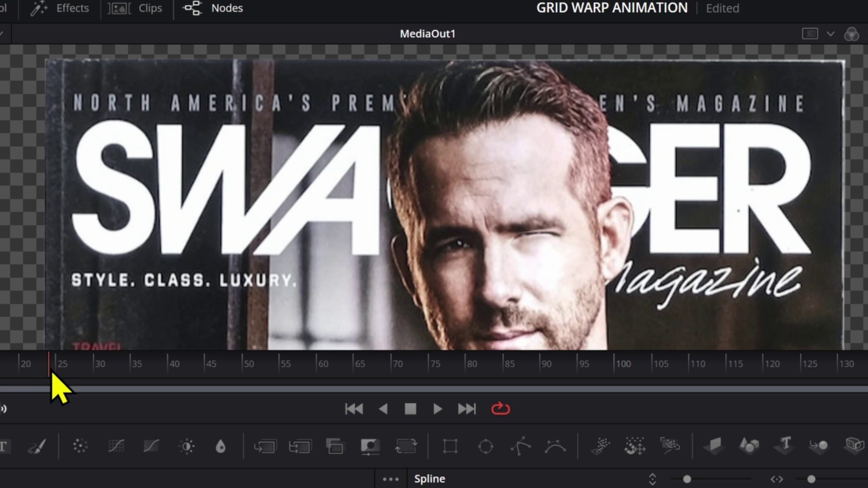
pyautogui.scroll(5, 543, 251)
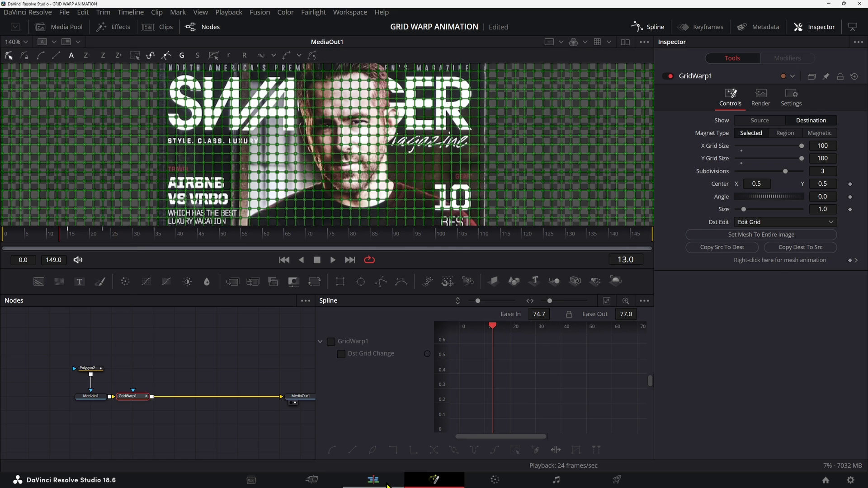
# - On the Edit page, zoom the magazine photo clip to 1.610 and move it to X 156, Y 155
pyautogui.hotkey('shift', '4')
pyautogui.click(245, 300)
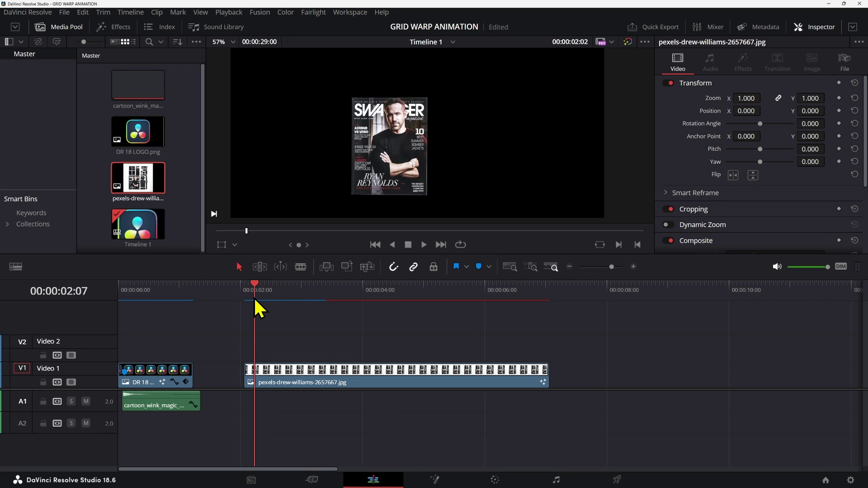
pyautogui.click(267, 364)
pyautogui.scroll(-3, 361, 170)
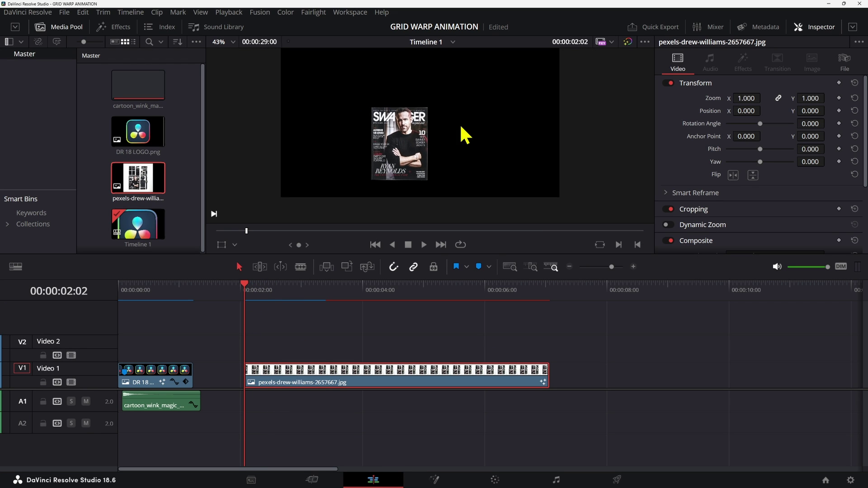
pyautogui.moveTo(764, 97); pyautogui.dragTo(817, 111)
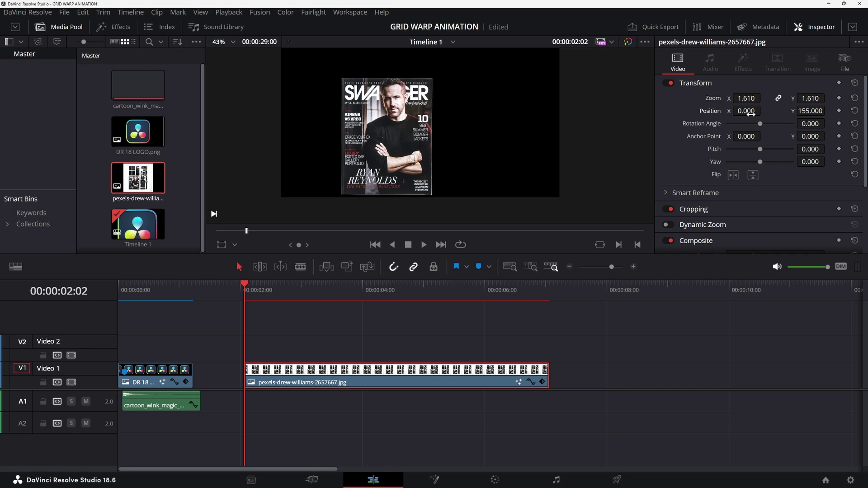
pyautogui.moveTo(751, 113); pyautogui.dragTo(778, 113)
pyautogui.scroll(-1, 500, 180)
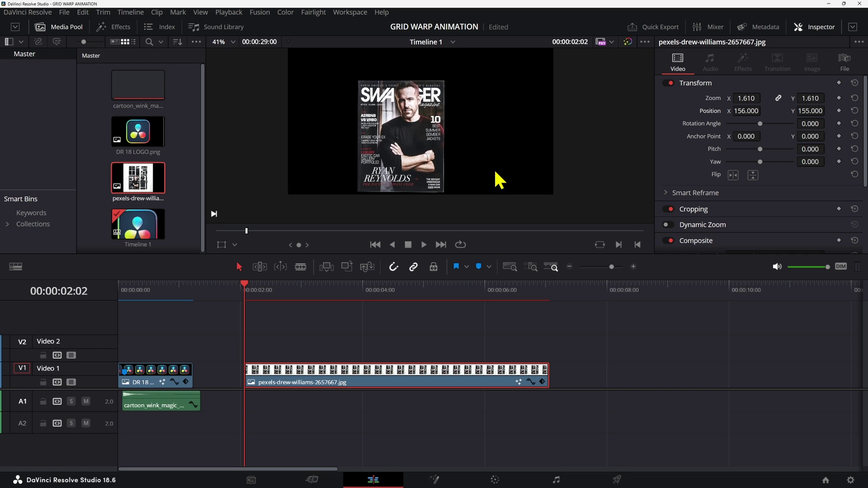
pyautogui.scroll(-1, 500, 180)
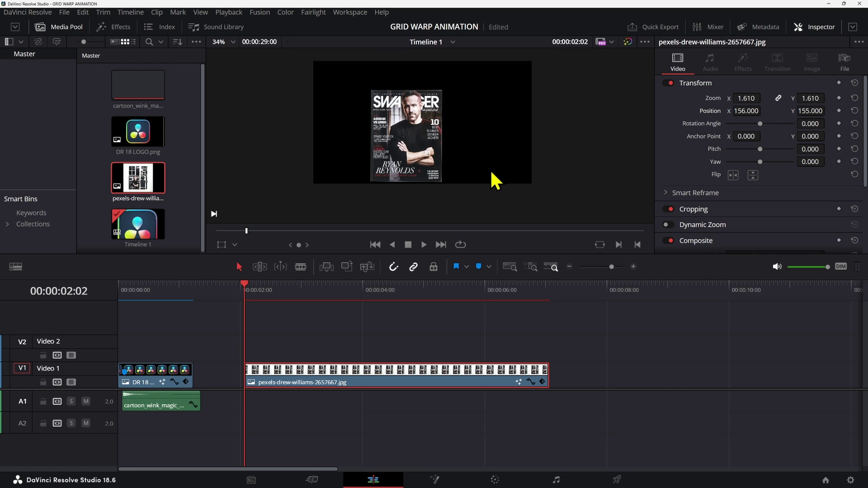
# - Inspect the wink sound clip and the DR 18 LOGO clip on the timeline
pyautogui.click(126, 300)
pyautogui.click(149, 405)
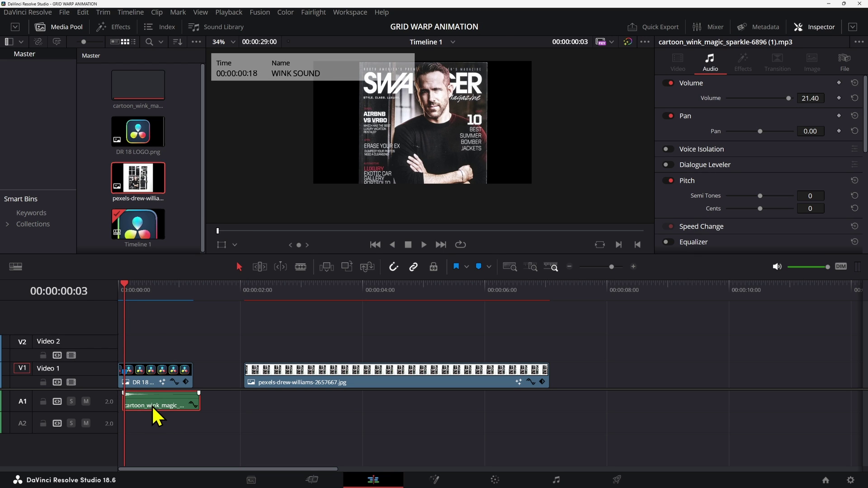
pyautogui.click(168, 373)
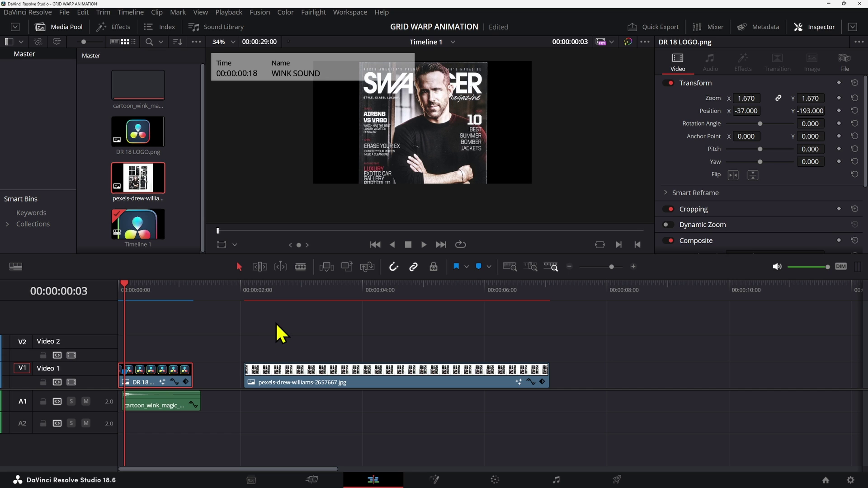
# - In Fusion, select sStar1 and place it just above sRender1 in the node graph
pyautogui.click(434, 481)
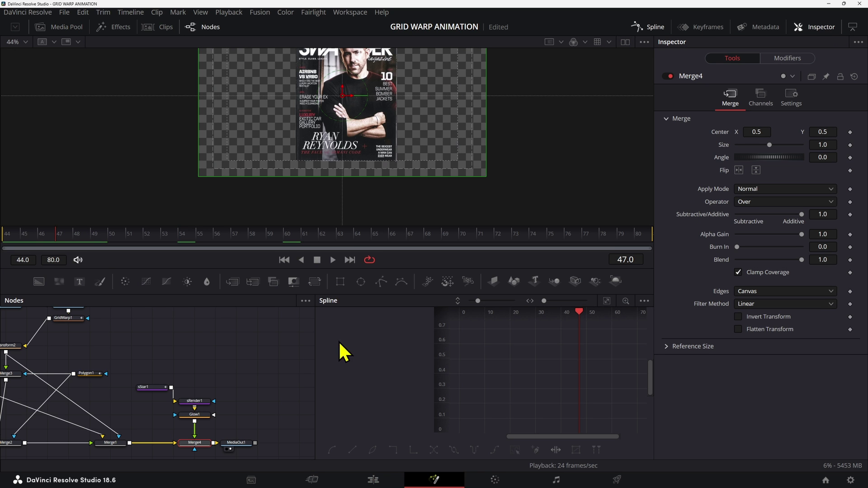
pyautogui.scroll(3, 191, 417)
pyautogui.click(115, 335)
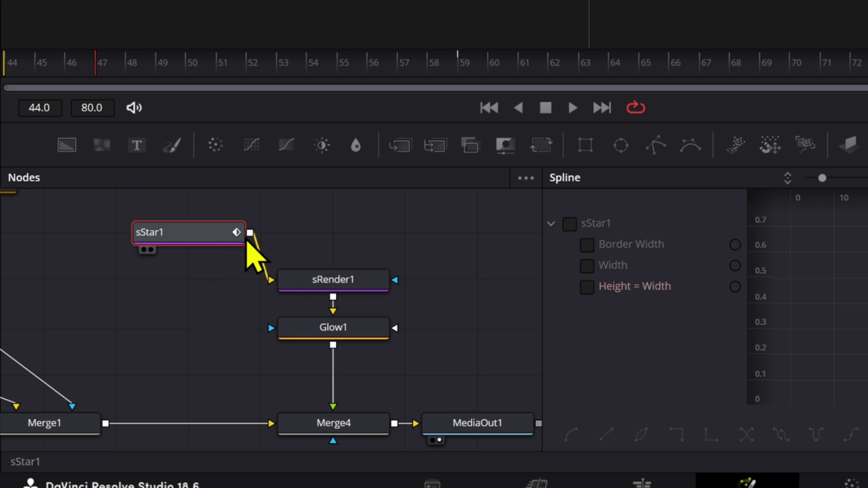
pyautogui.click(347, 283)
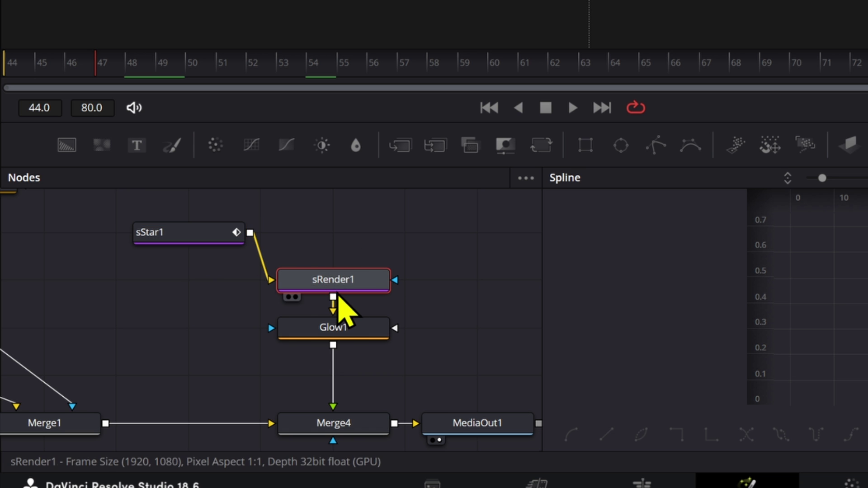
pyautogui.click(345, 335)
pyautogui.click(224, 230)
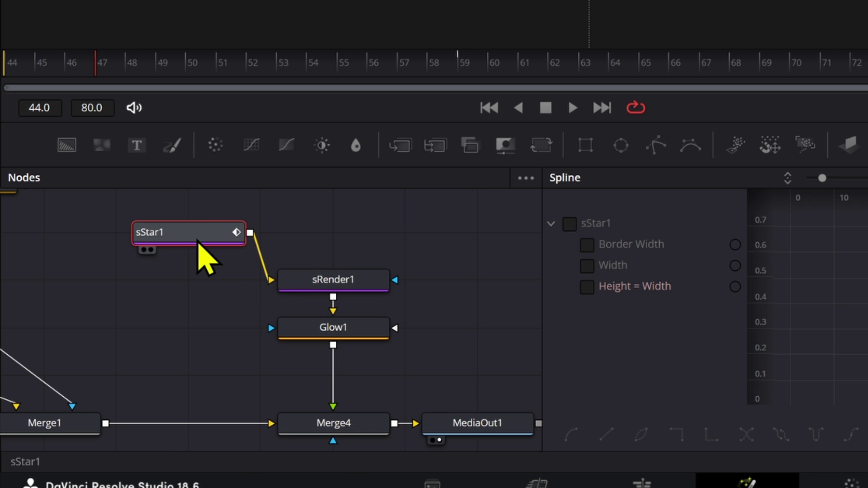
pyautogui.moveTo(172, 236); pyautogui.dragTo(235, 224)
# - Scrub frames 47 to 59 to watch the star's Width grow from 0.0 to 0.045
pyautogui.click(130, 68)
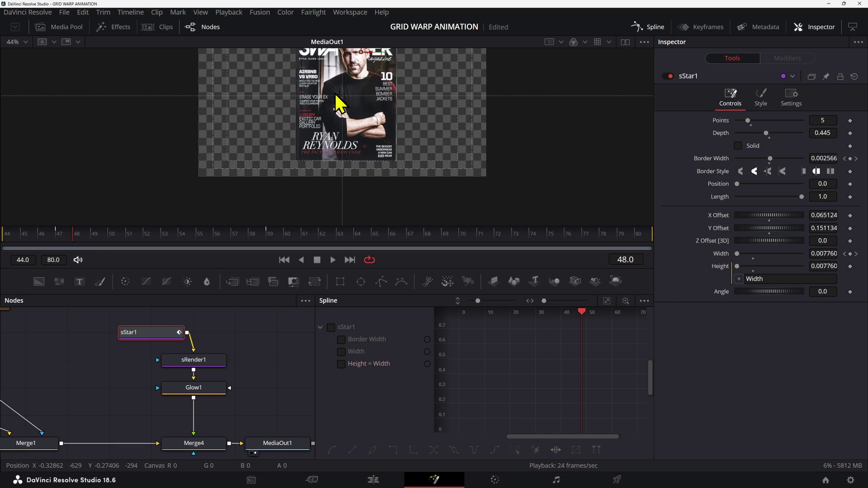
pyautogui.scroll(5, 360, 144)
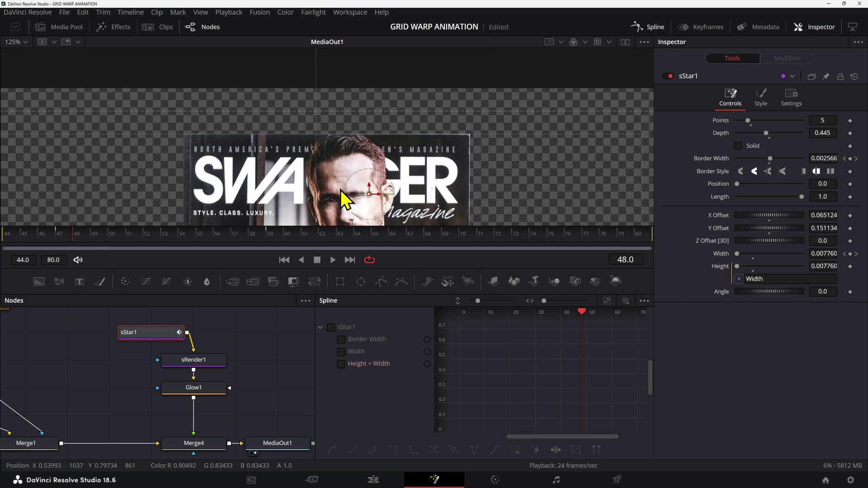
pyautogui.click(61, 231)
pyautogui.moveTo(117, 232); pyautogui.dragTo(270, 248)
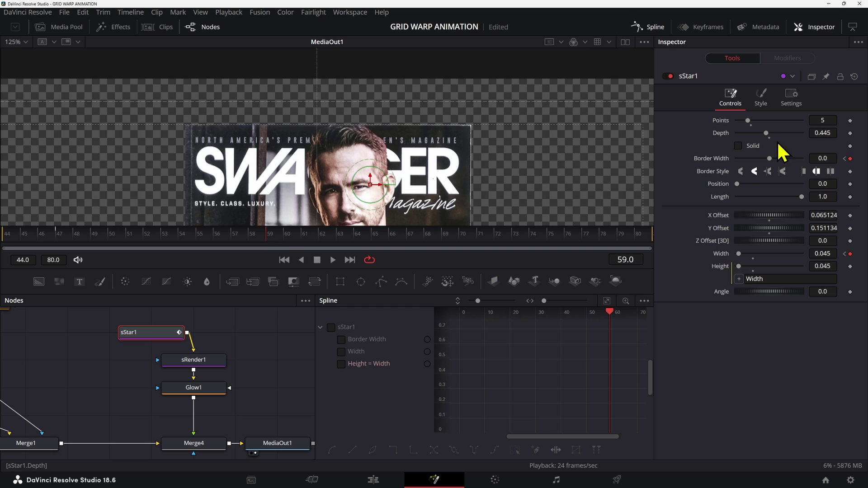
pyautogui.click(61, 239)
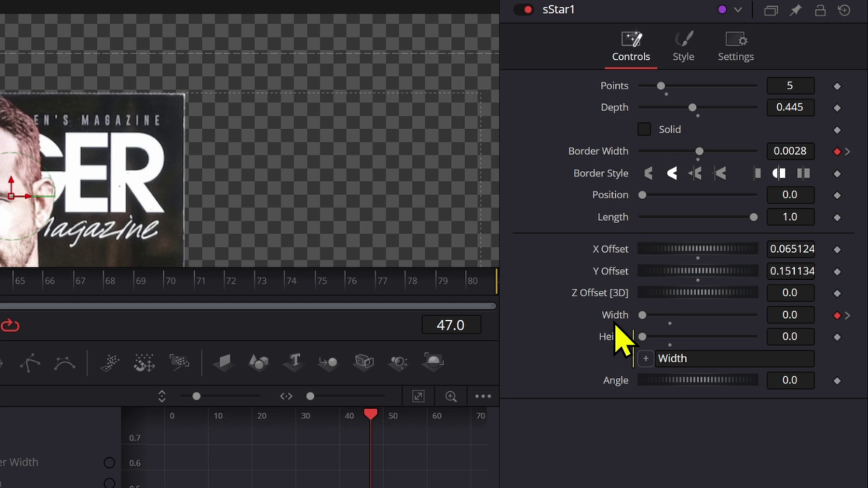
# - Reveal the star's Height expression, confirming Height = Width
pyautogui.rightClick(621, 342)
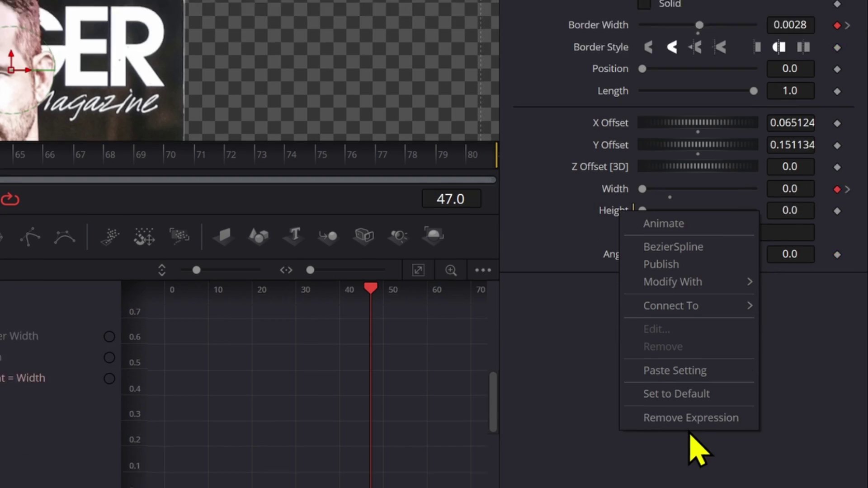
pyautogui.press('Escape')
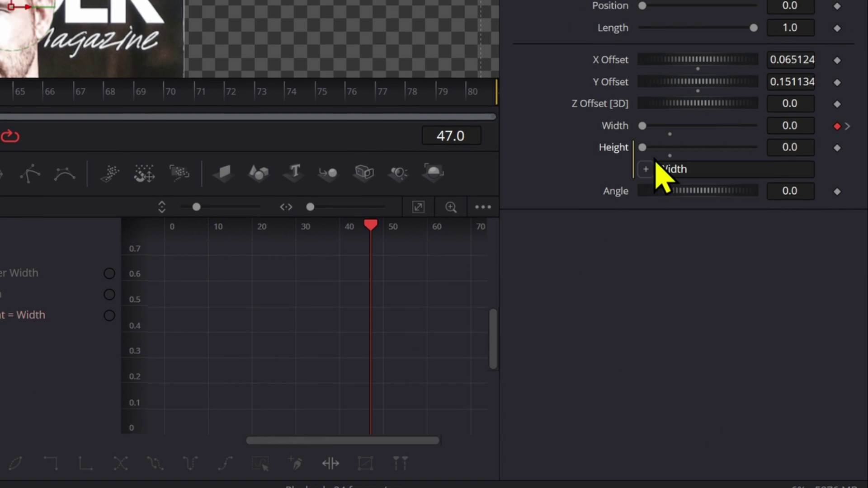
pyautogui.click(657, 169)
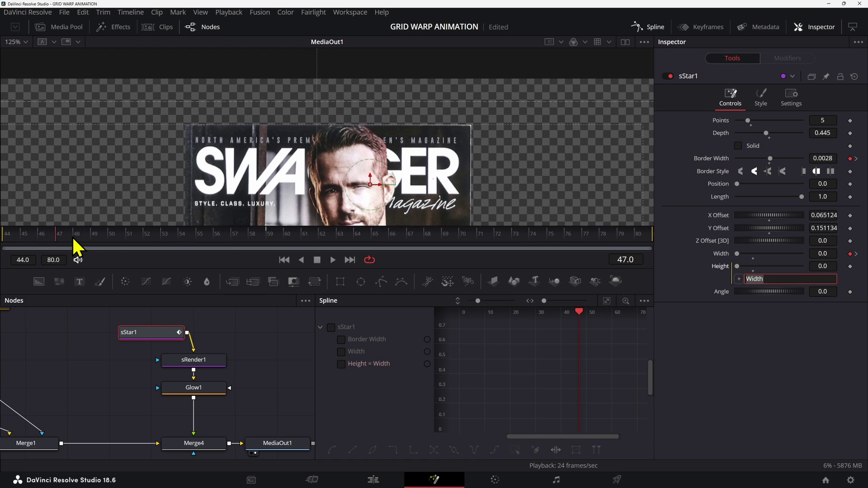
# - View the full star at frame 59, then play the sparkle from frame 47
pyautogui.click(268, 237)
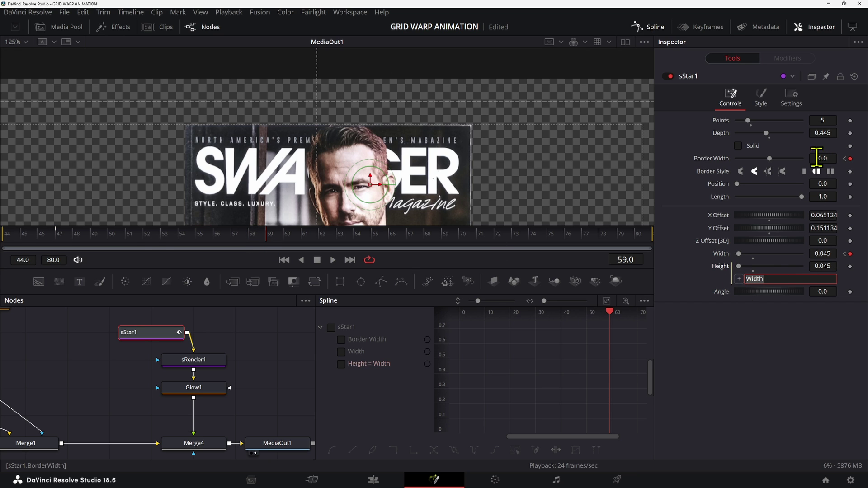
pyautogui.click(58, 246)
pyautogui.press('space')
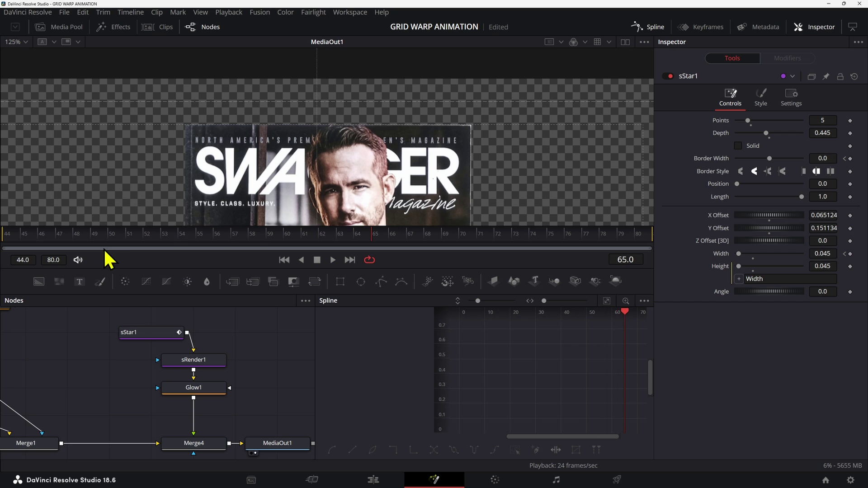
pyautogui.press('space')
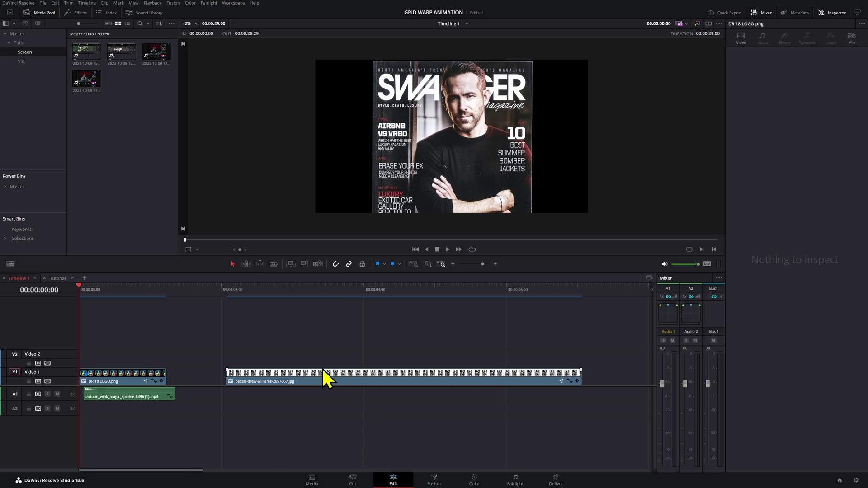
# - Alt-drag a copy of the A1 wink sound beneath the pexels clip and play the edit
pyautogui.click(131, 397)
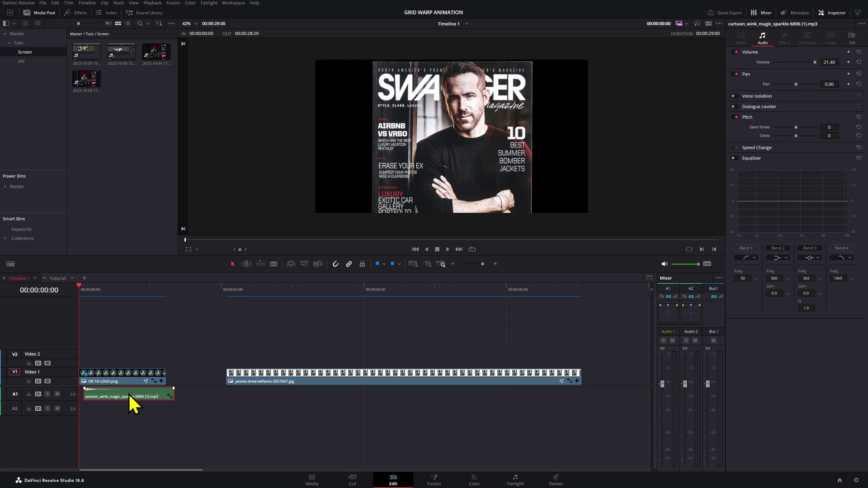
pyautogui.moveTo(105, 396); pyautogui.dragTo(258, 395)
pyautogui.click(254, 421)
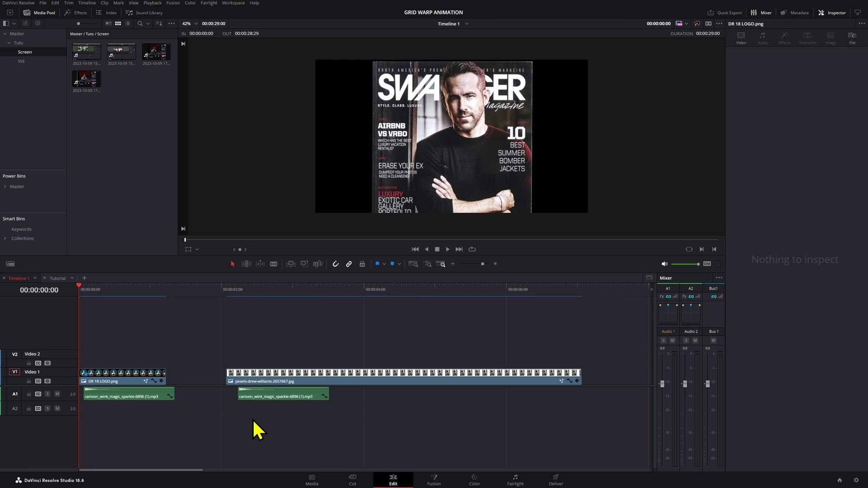
pyautogui.press('space')
pyautogui.click(86, 294)
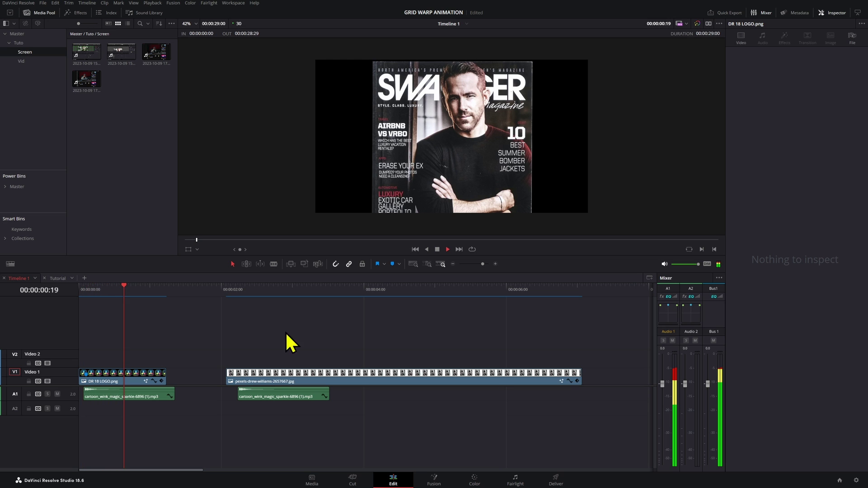
pyautogui.click(236, 293)
# - Zoom into the timeline and scrub the playhead to the wink frame at 00:00:02:23
pyautogui.press('Up')
pyautogui.hotkey('ctrl', '=')
pyautogui.hotkey('ctrl', '=')
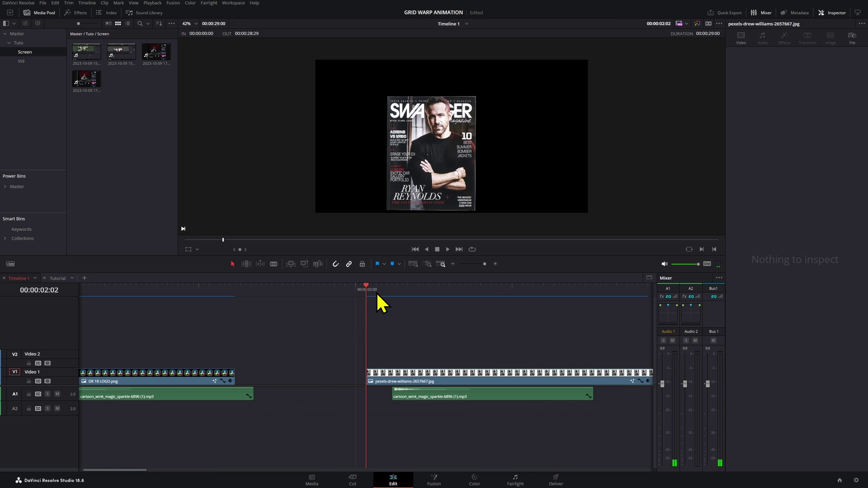
pyautogui.press('Down')
pyautogui.scroll(5, 457, 92)
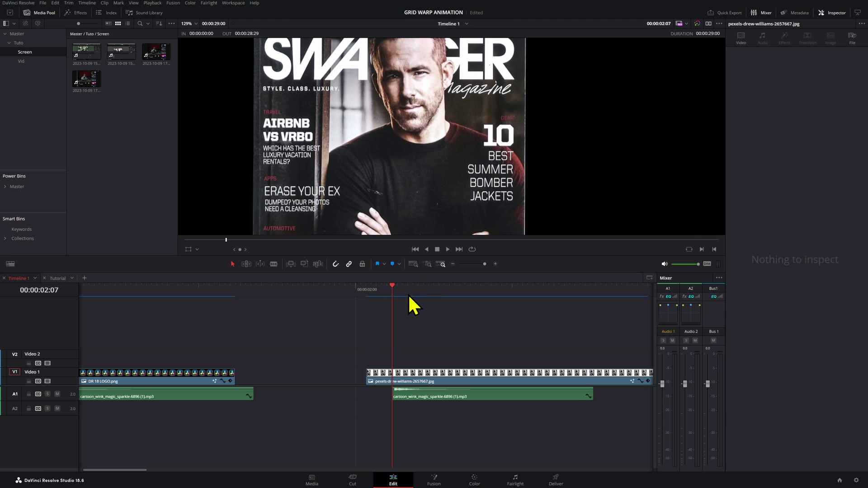
pyautogui.moveTo(418, 289); pyautogui.dragTo(476, 288)
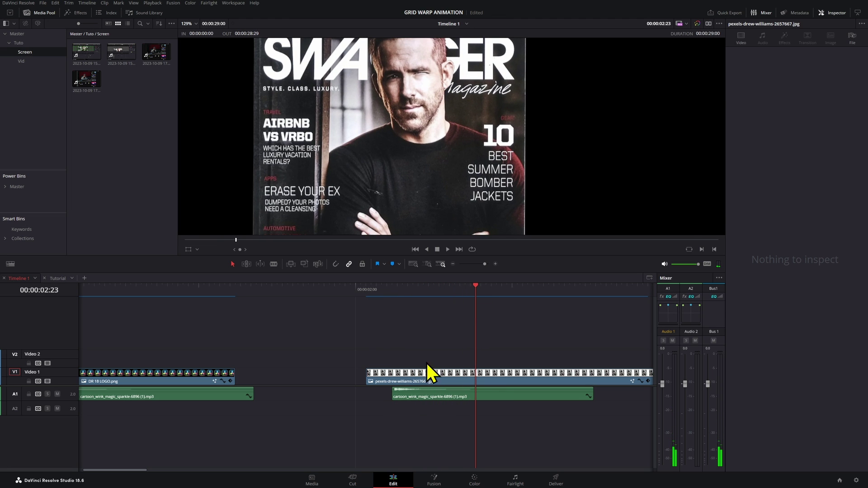
# - Drag the second wink sound clip so its start snaps to the playhead at 02:23
pyautogui.moveTo(418, 397); pyautogui.dragTo(424, 398)
pyautogui.hotkey('ctrl', '=')
pyautogui.moveTo(497, 393); pyautogui.dragTo(453, 410)
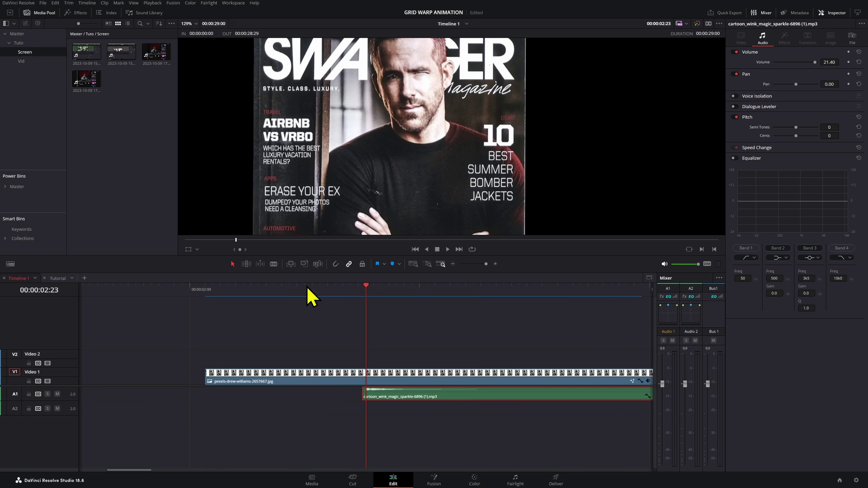
pyautogui.hotkey('ctrl', '-')
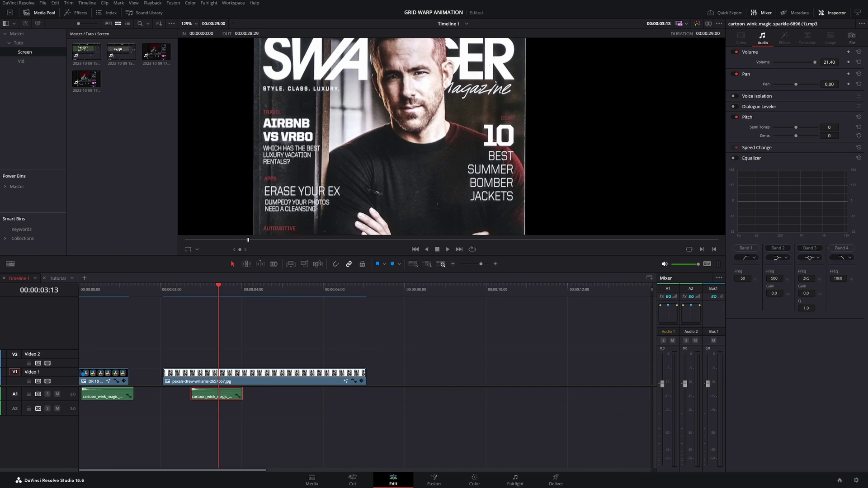